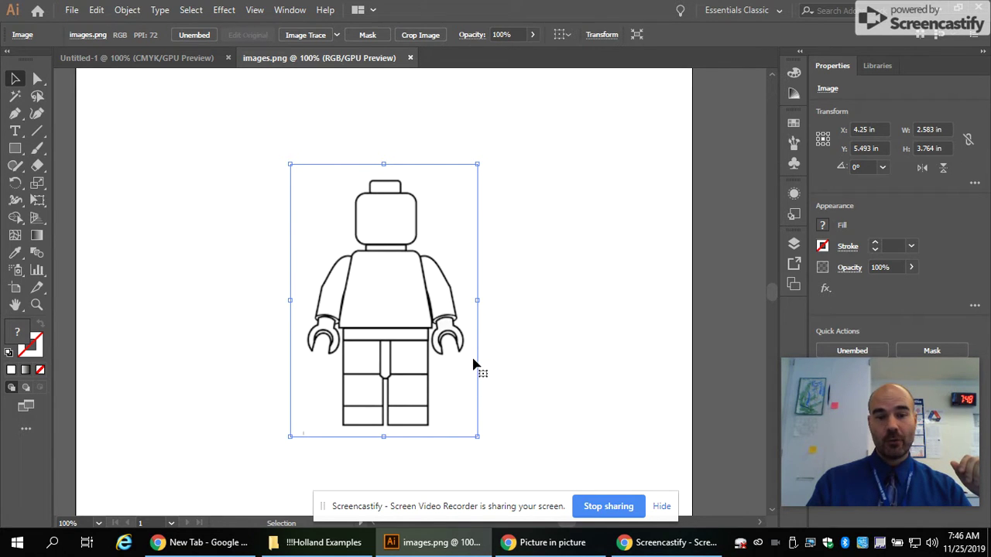
Navigate up to Interactive Media and back down into the !!!Holland Examples folder
{"action": "left_click", "coordinate": [340, 542]}
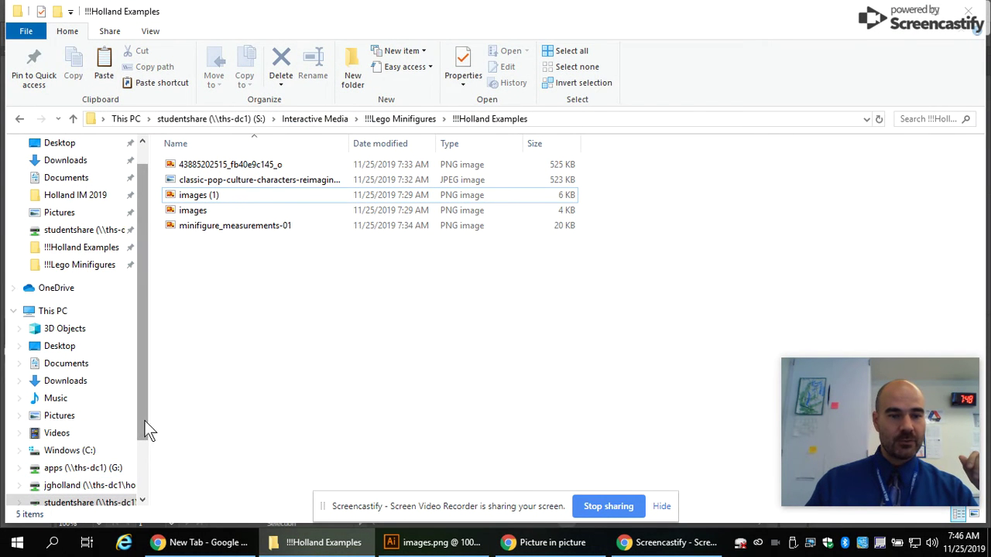
{"action": "scroll", "coordinate": [149, 431], "scroll_direction": "down", "scroll_amount": 1}
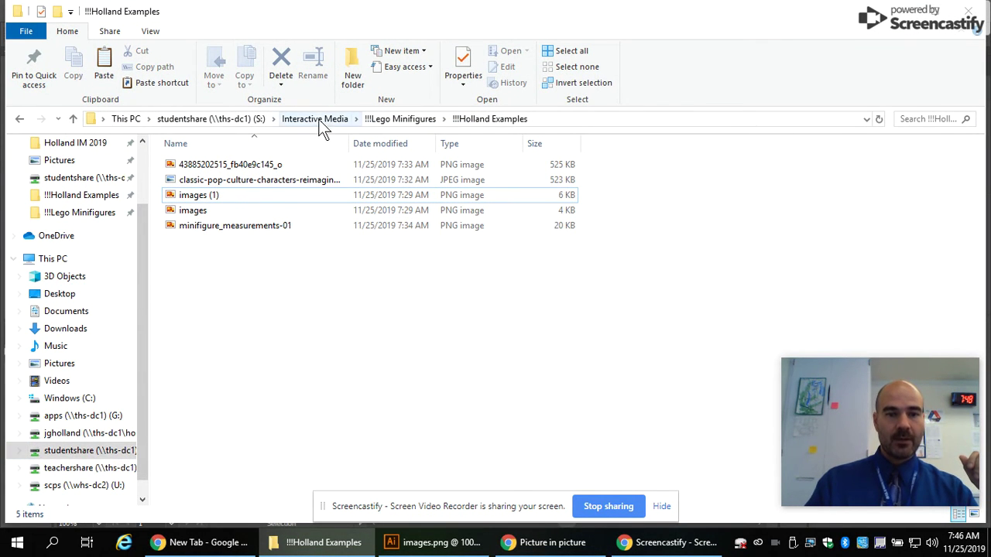
{"action": "left_click", "coordinate": [395, 118]}
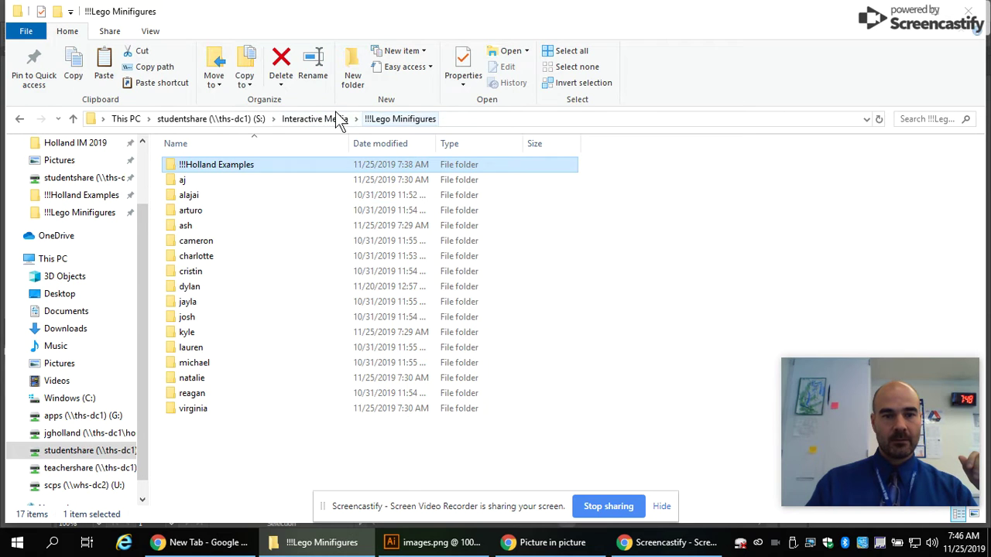
{"action": "left_click", "coordinate": [338, 120]}
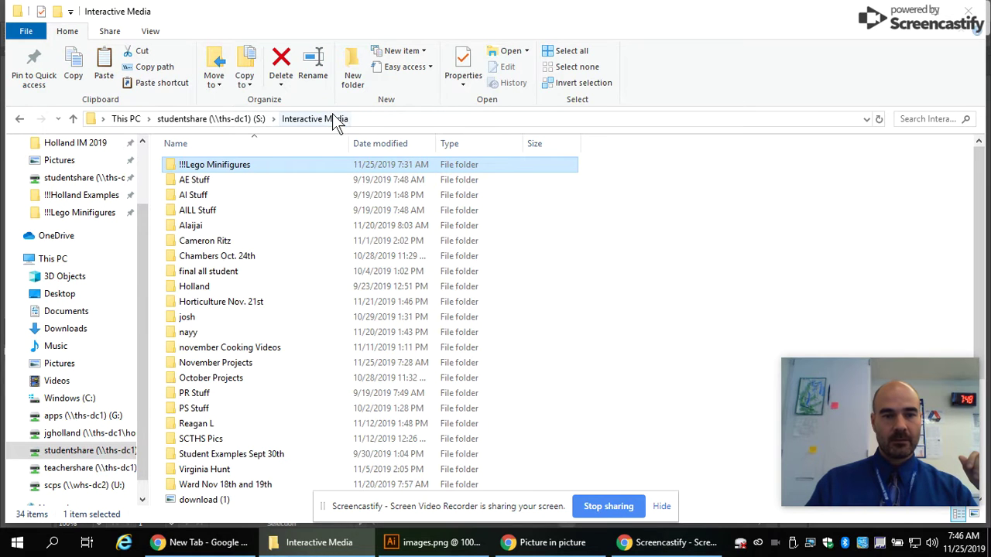
{"action": "double_click", "coordinate": [288, 167]}
{"action": "double_click", "coordinate": [289, 165]}
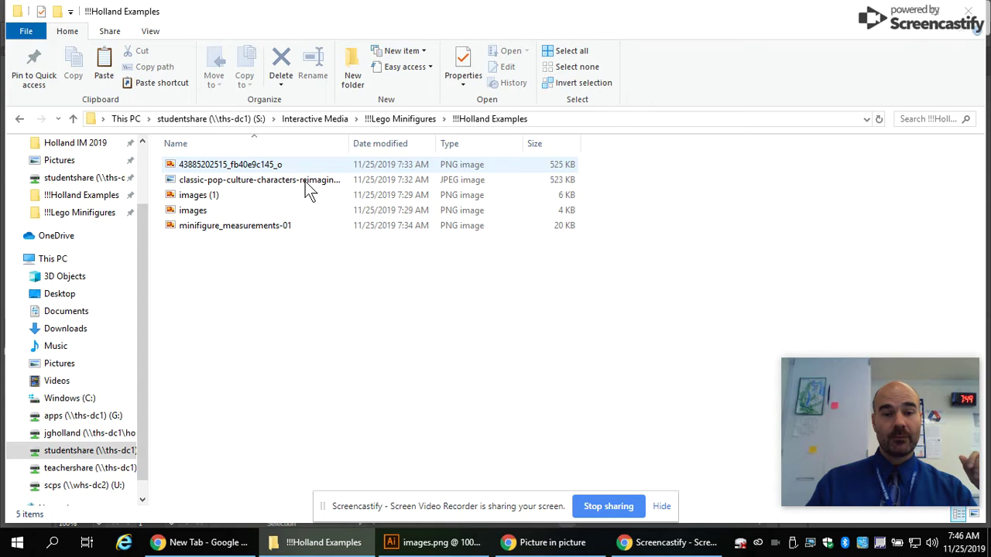
Switch the folder view to Large icons to show the five minifigure thumbnails
{"action": "right_click", "coordinate": [617, 329]}
{"action": "mouse_move", "coordinate": [571, 340]}
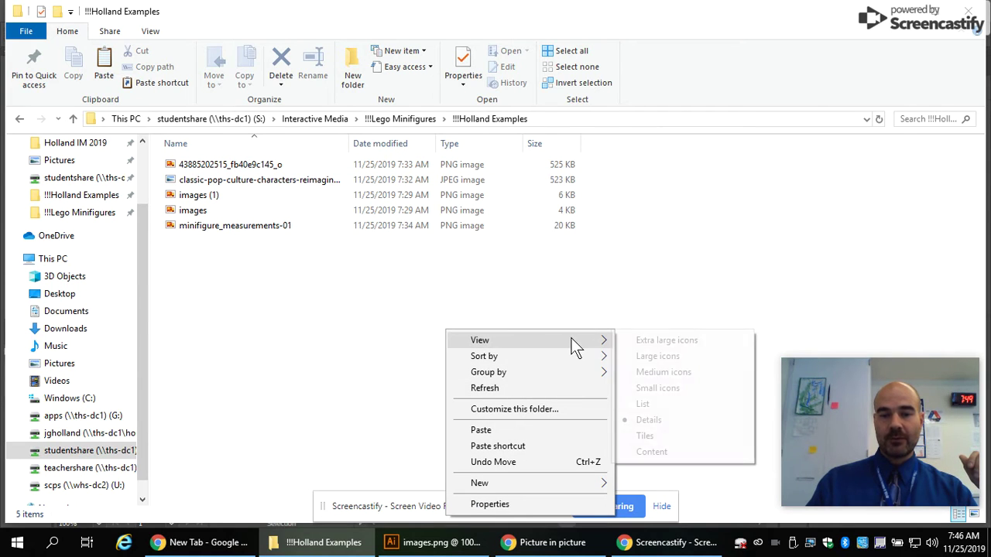
{"action": "left_click", "coordinate": [673, 356]}
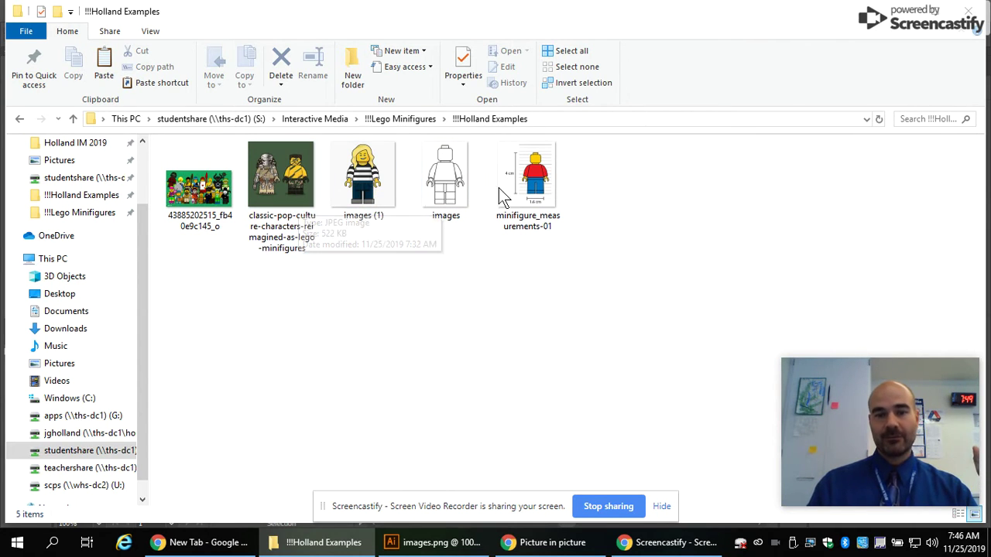
{"action": "double_click", "coordinate": [542, 185]}
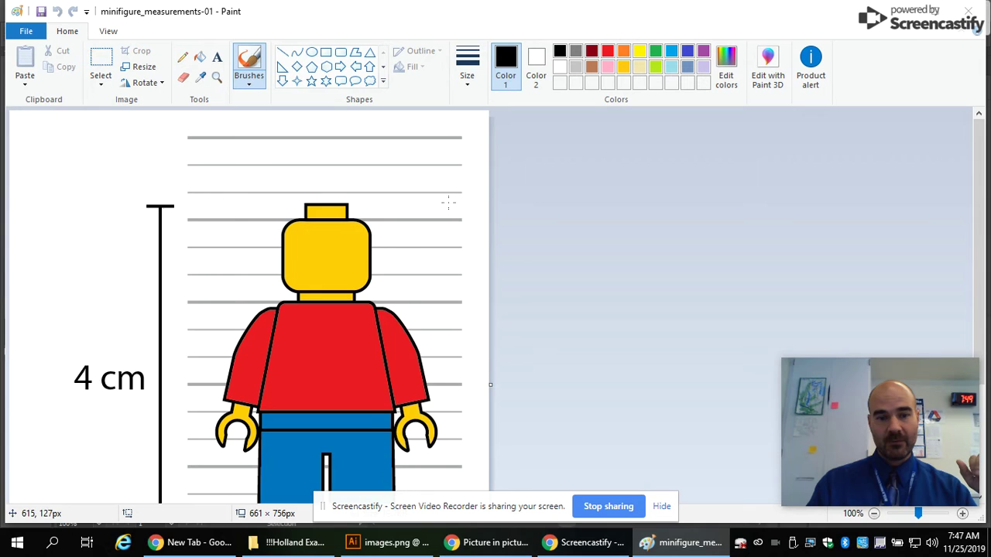
{"action": "scroll", "coordinate": [447, 203], "scroll_direction": "down", "scroll_amount": 3}
{"action": "scroll", "coordinate": [402, 186], "scroll_direction": "up", "scroll_amount": 2}
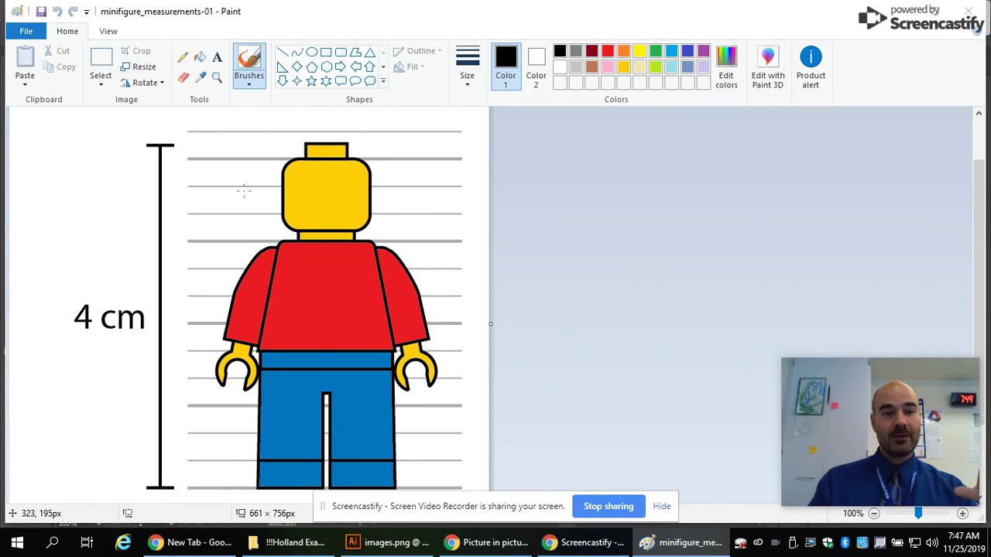
{"action": "left_click", "coordinate": [974, 11]}
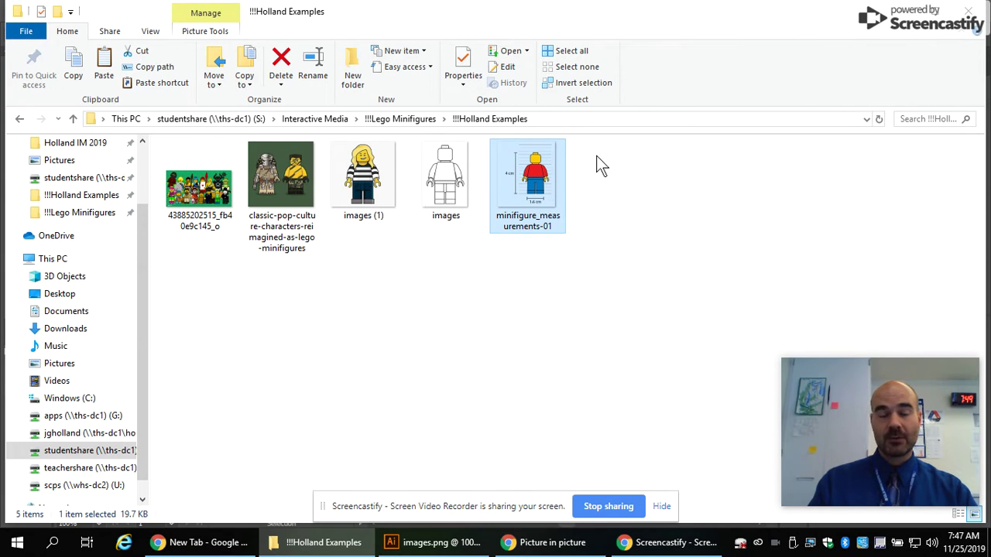
Back in the minifigure document, show the Layers panel and lower the image's opacity to 29%
{"action": "left_click", "coordinate": [441, 544]}
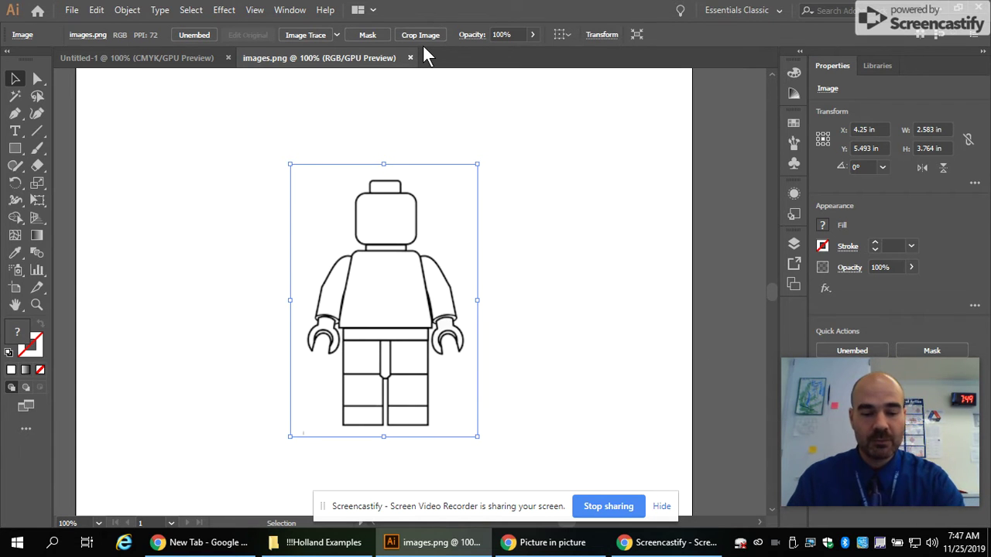
{"action": "key", "text": "F7"}
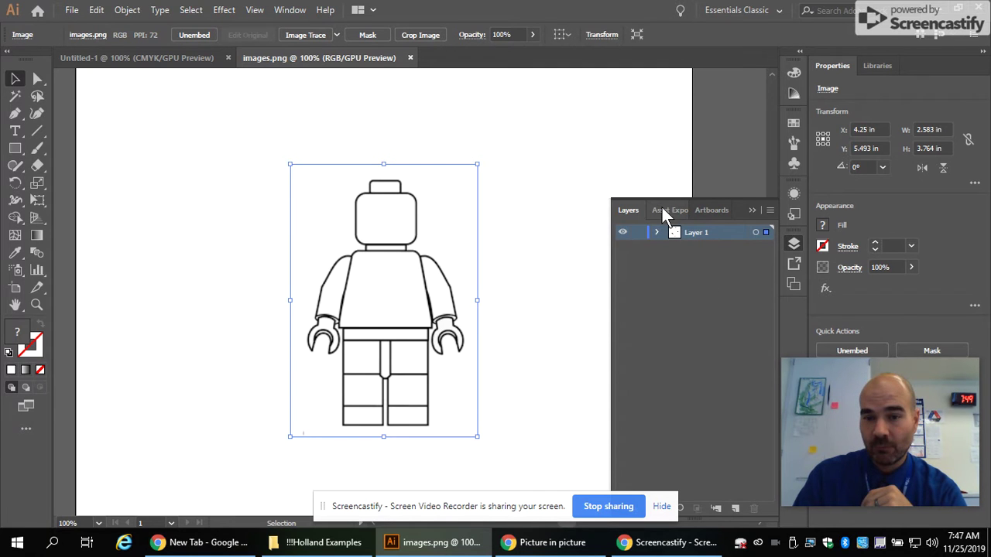
{"action": "left_click", "coordinate": [290, 10]}
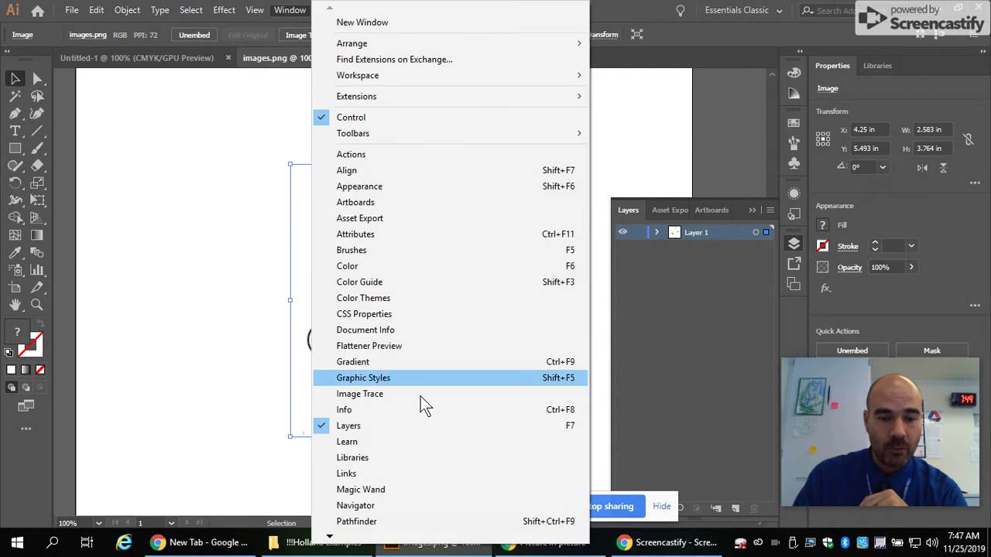
{"action": "mouse_move", "coordinate": [328, 536]}
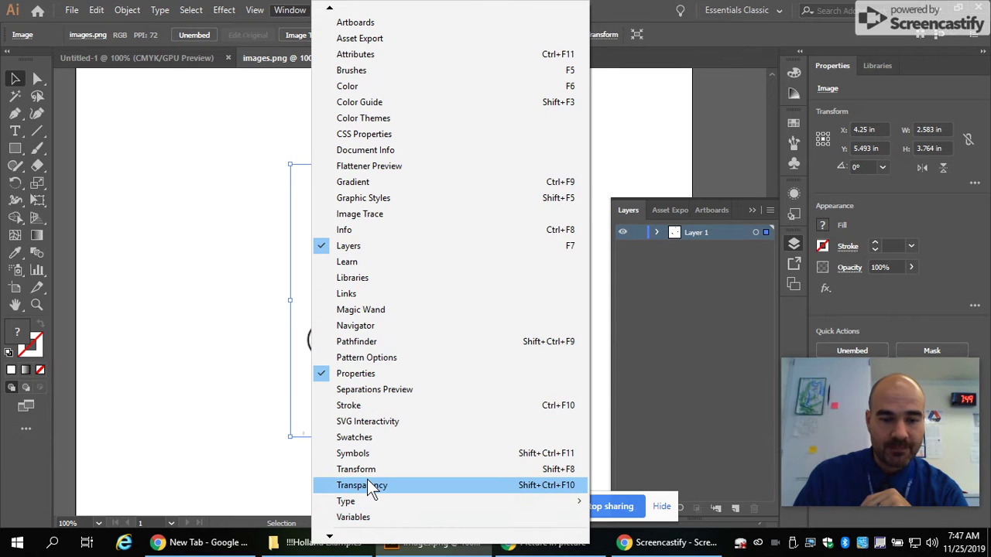
{"action": "left_click", "coordinate": [368, 483]}
{"action": "left_click", "coordinate": [469, 174]}
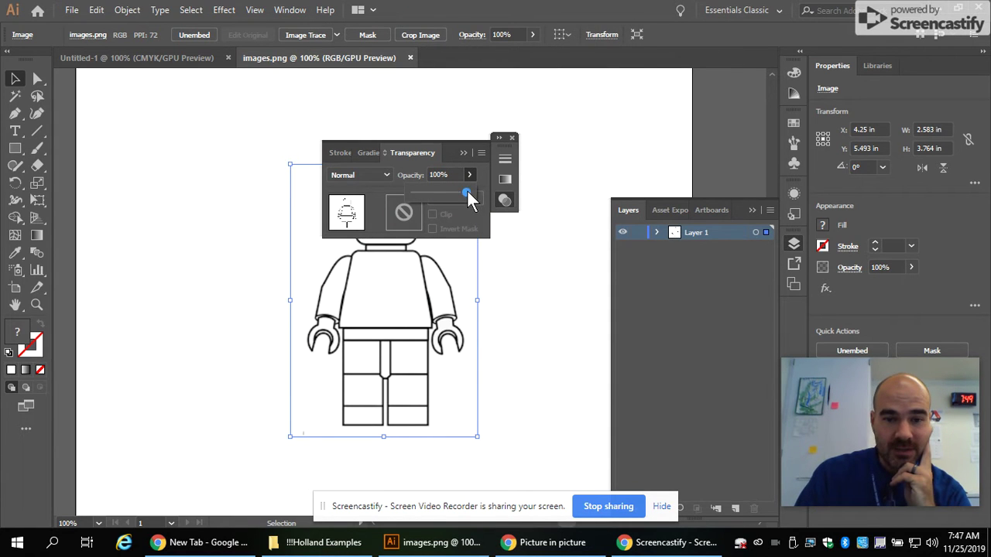
{"action": "mouse_move", "coordinate": [443, 194]}
{"action": "left_mouse_down"}
{"action": "mouse_move", "coordinate": [418, 195]}
{"action": "mouse_move", "coordinate": [430, 193]}
{"action": "left_mouse_up"}
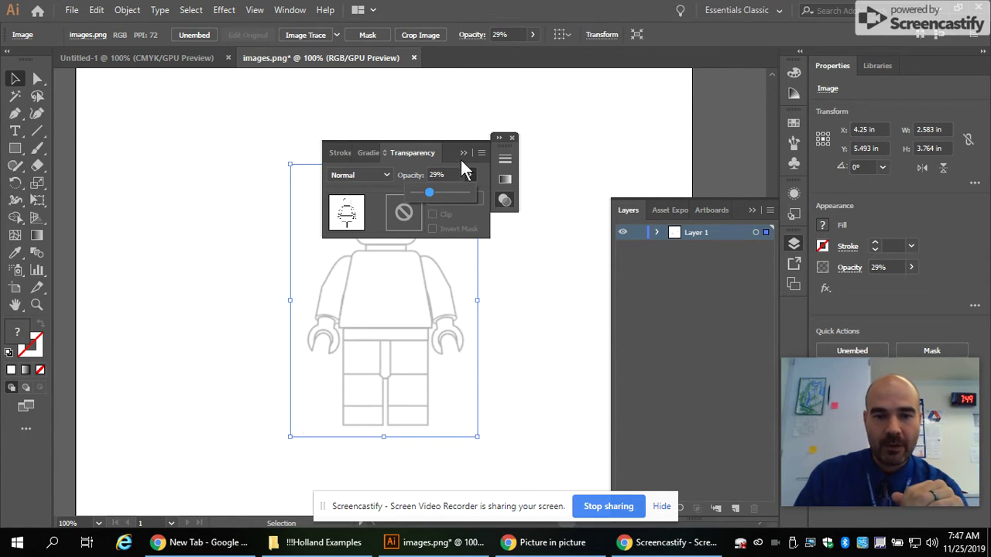
Close the Transparency panel and floating dock, lock Layer 1, and add a new Layer 2
{"action": "left_click", "coordinate": [462, 152]}
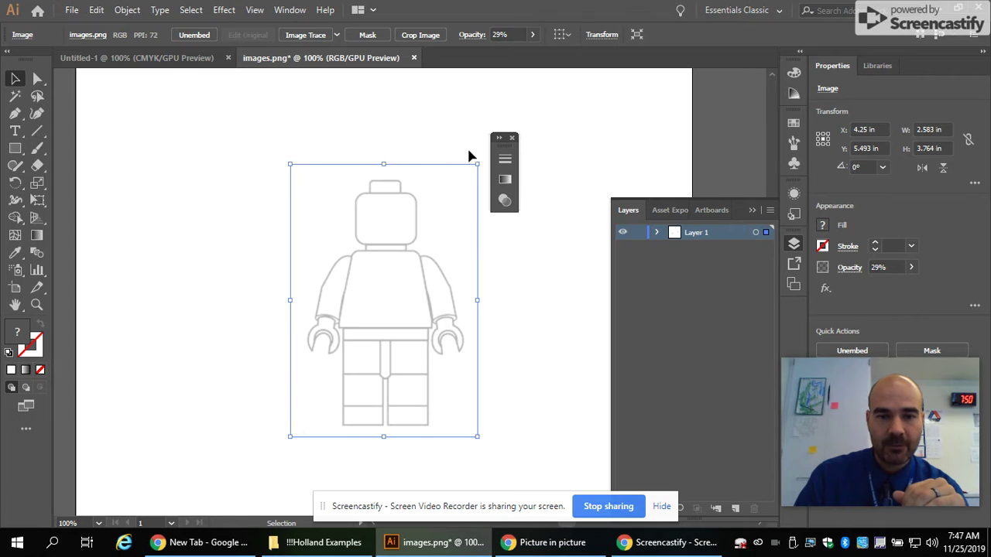
{"action": "left_click", "coordinate": [512, 138]}
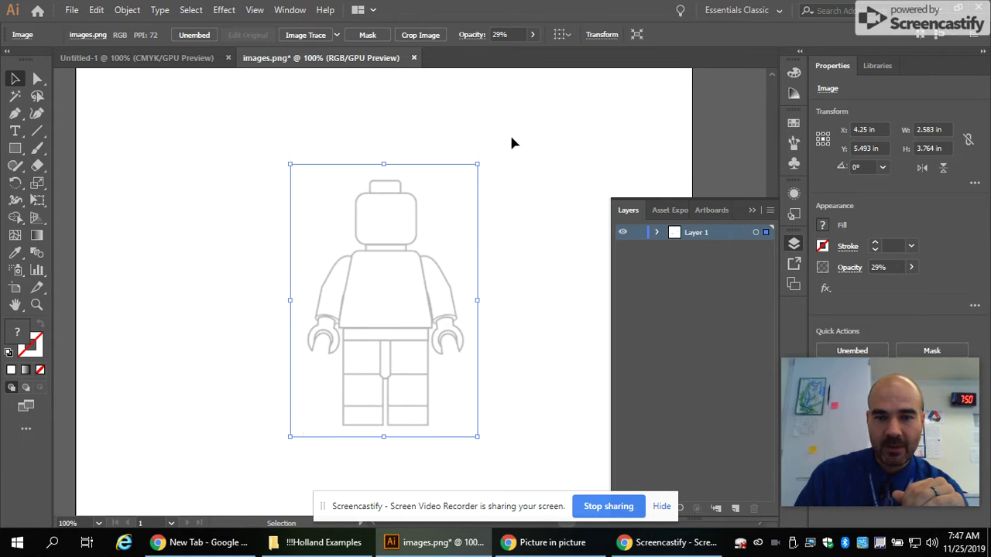
{"action": "left_click", "coordinate": [638, 233]}
{"action": "left_click", "coordinate": [733, 505]}
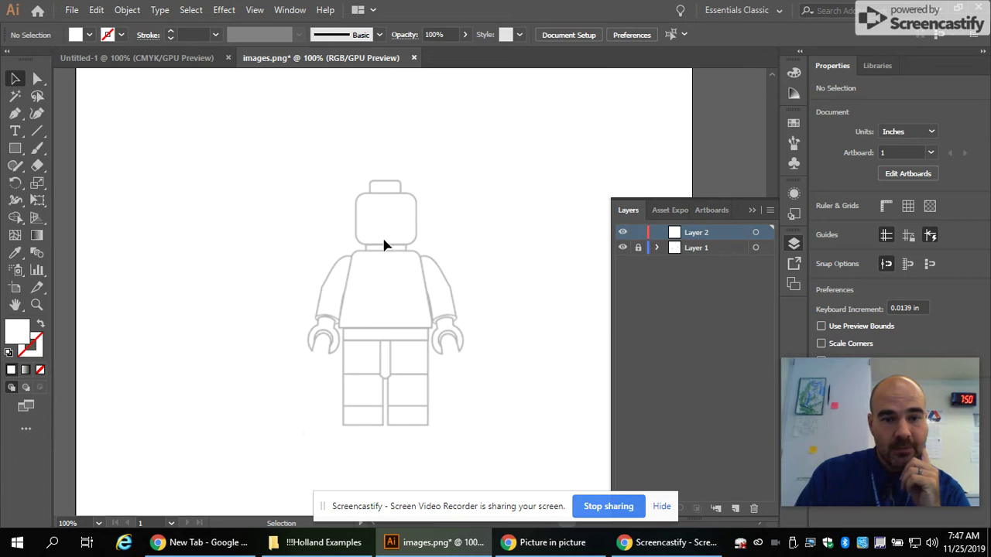
Zoom in on the minifigure artwork to 150%
{"action": "scroll", "coordinate": [347, 283], "scroll_direction": "down", "scroll_amount": 1}
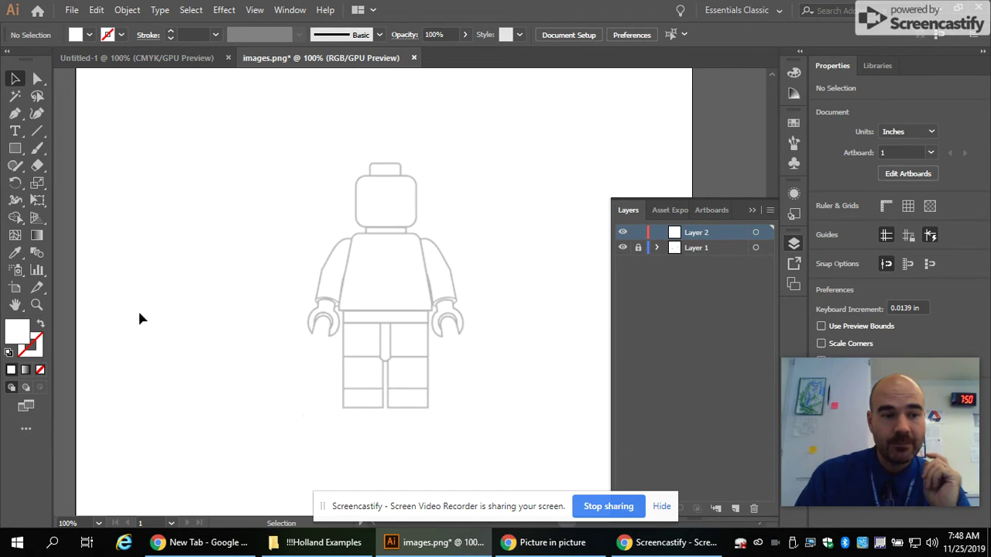
{"action": "left_click", "coordinate": [36, 304]}
{"action": "left_click", "coordinate": [395, 274]}
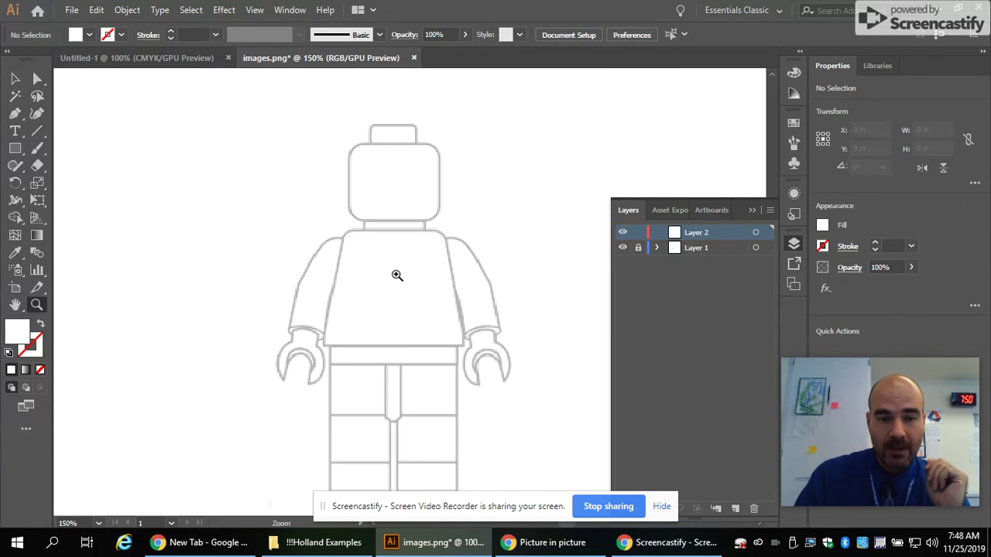
{"action": "scroll", "coordinate": [391, 287], "scroll_direction": "down", "scroll_amount": 1}
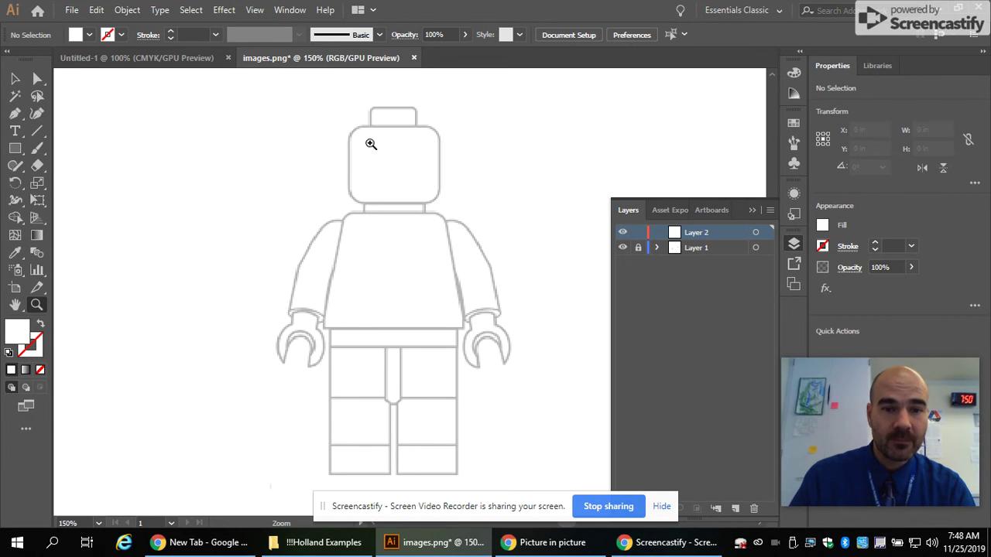
Draw a rounded rectangle over the minifigure's head and give it a black stroke
{"action": "left_click", "coordinate": [16, 152]}
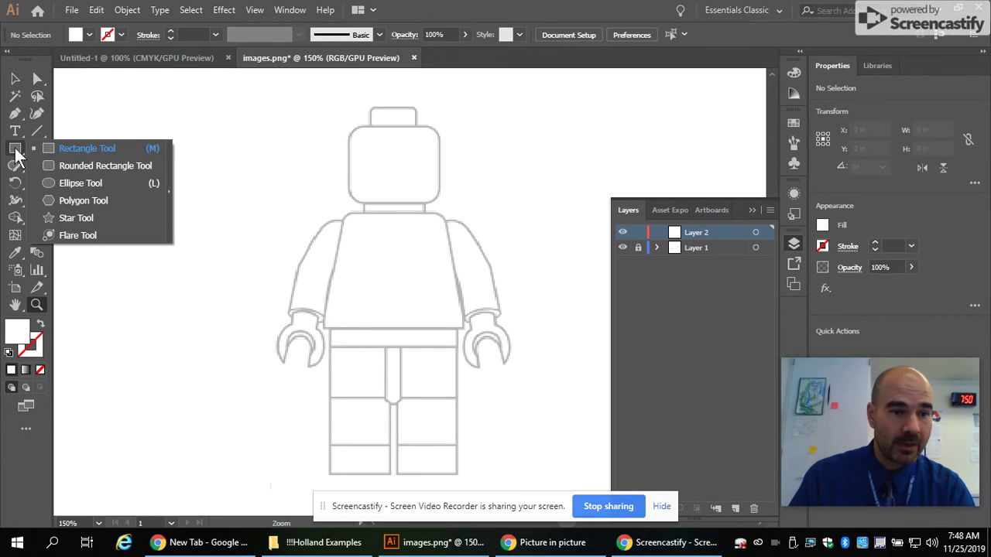
{"action": "left_click", "coordinate": [118, 166]}
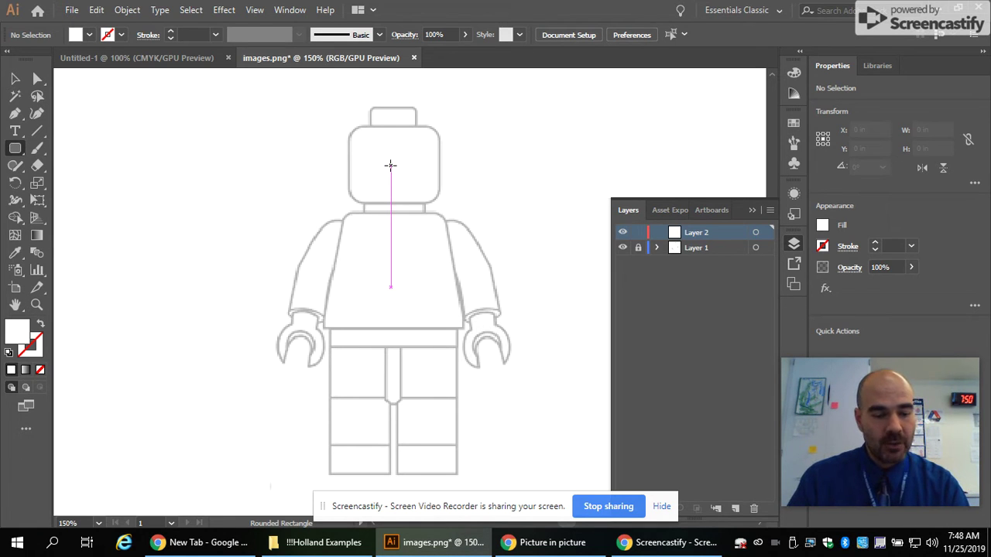
{"action": "left_click_drag", "start_coordinate": [390, 166], "coordinate": [434, 180]}
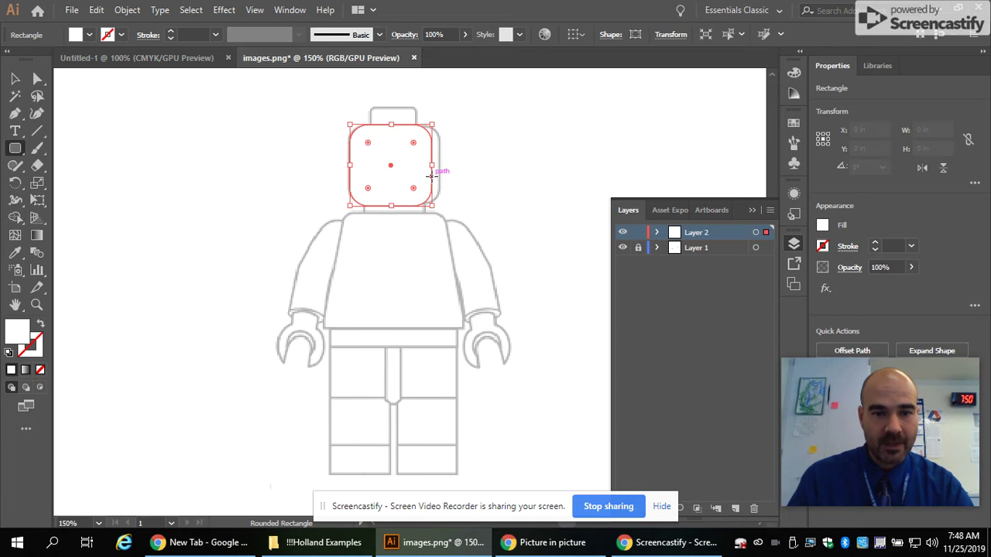
{"action": "left_click", "coordinate": [121, 35]}
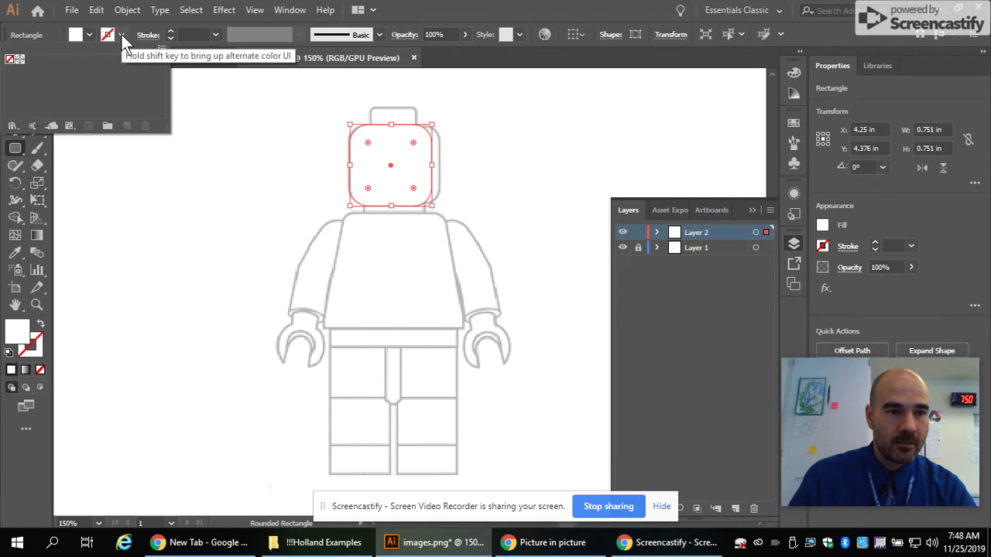
{"action": "double_click", "coordinate": [41, 353]}
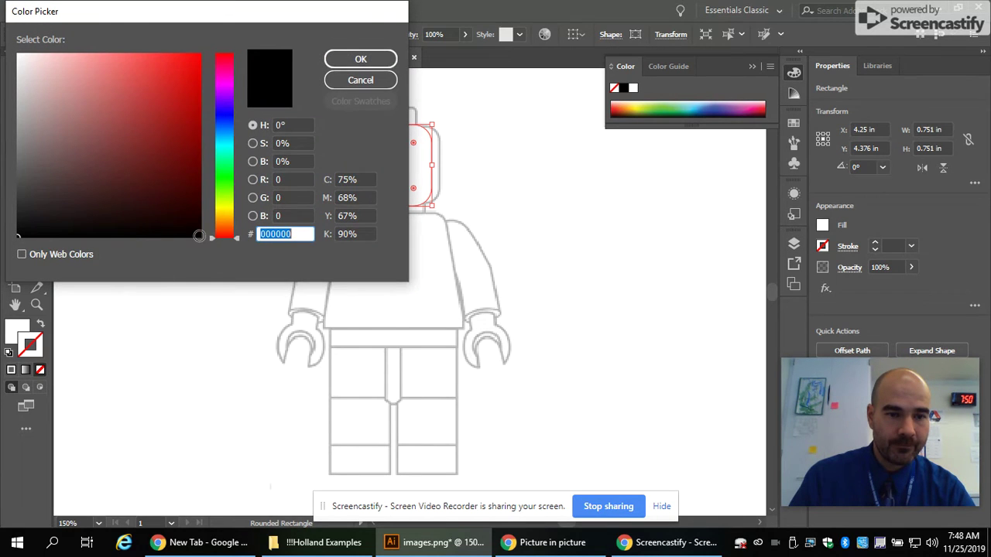
{"action": "left_click", "coordinate": [354, 57]}
Widen the head rectangle to match the traced head, then deselect it
{"action": "left_click", "coordinate": [15, 78]}
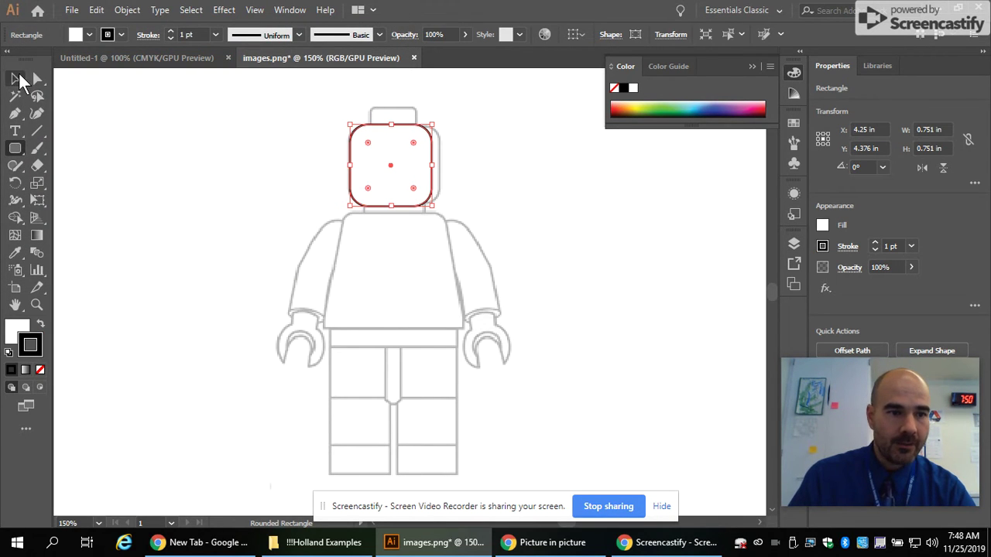
{"action": "left_click", "coordinate": [267, 163]}
{"action": "left_click", "coordinate": [434, 156]}
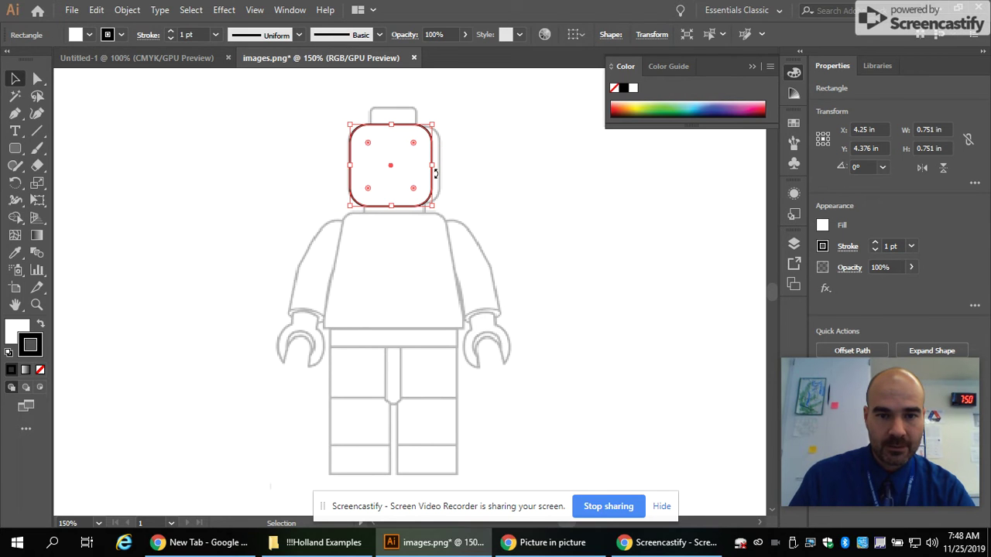
{"action": "left_click_drag", "start_coordinate": [431, 164], "coordinate": [443, 166]}
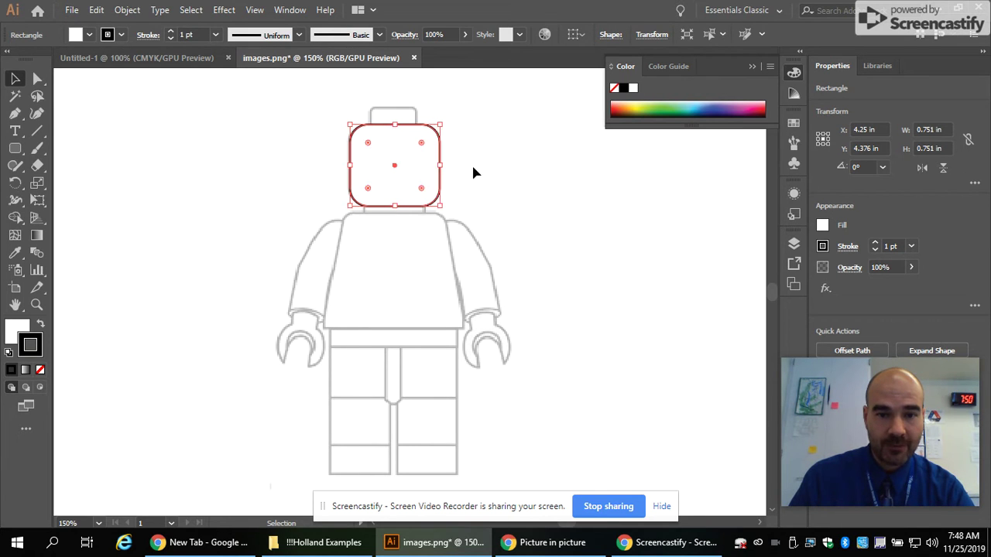
{"action": "left_click", "coordinate": [478, 166]}
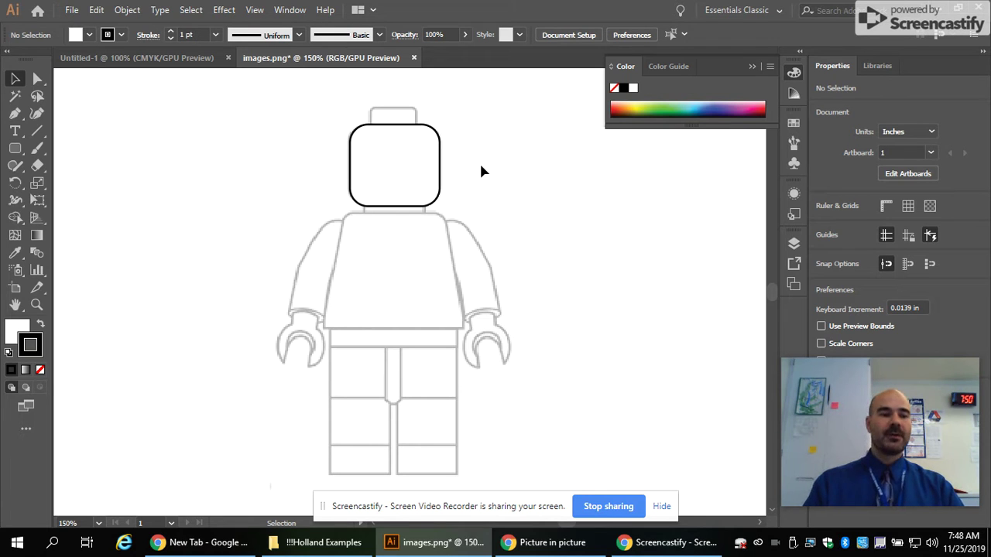
Shift-drag a 0.467 in rounded square over the head stud, then marquee-select it with the head
{"action": "left_click", "coordinate": [15, 148]}
{"action": "left_click_drag", "start_coordinate": [367, 107], "coordinate": [419, 139]}
{"action": "key", "text": "shift"}
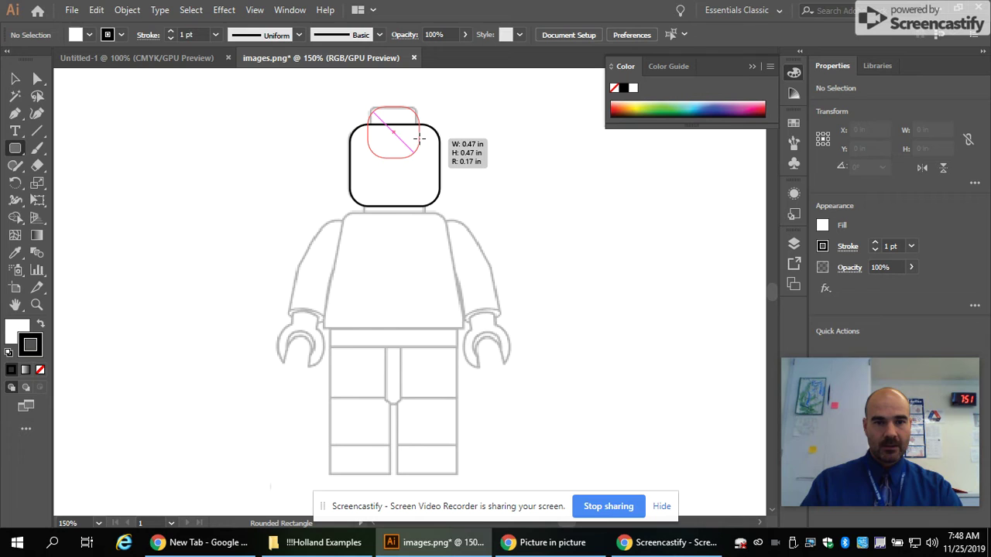
{"action": "left_click_drag", "start_coordinate": [419, 139], "coordinate": [419, 138]}
{"action": "key", "text": "shift"}
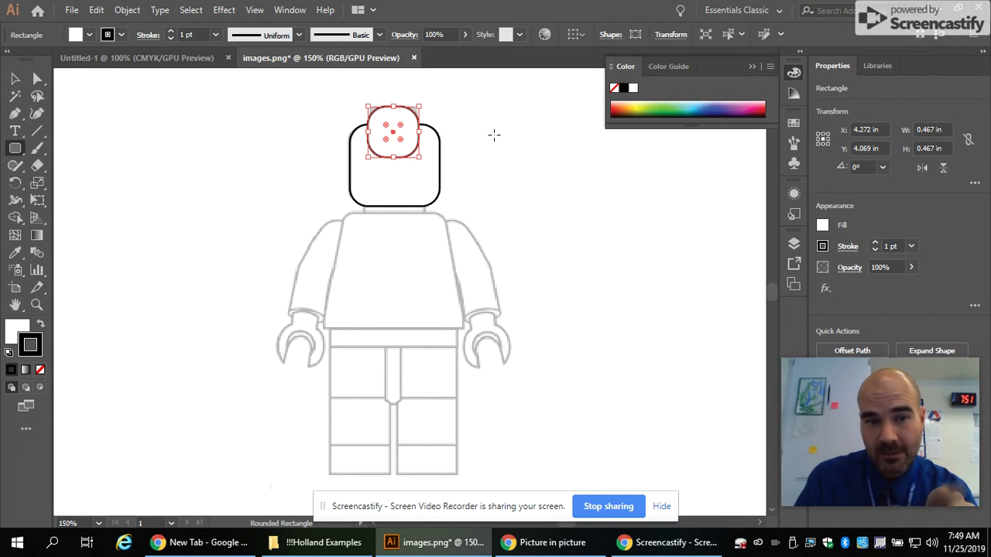
{"action": "left_click", "coordinate": [15, 78]}
{"action": "left_click_drag", "start_coordinate": [267, 103], "coordinate": [484, 200]}
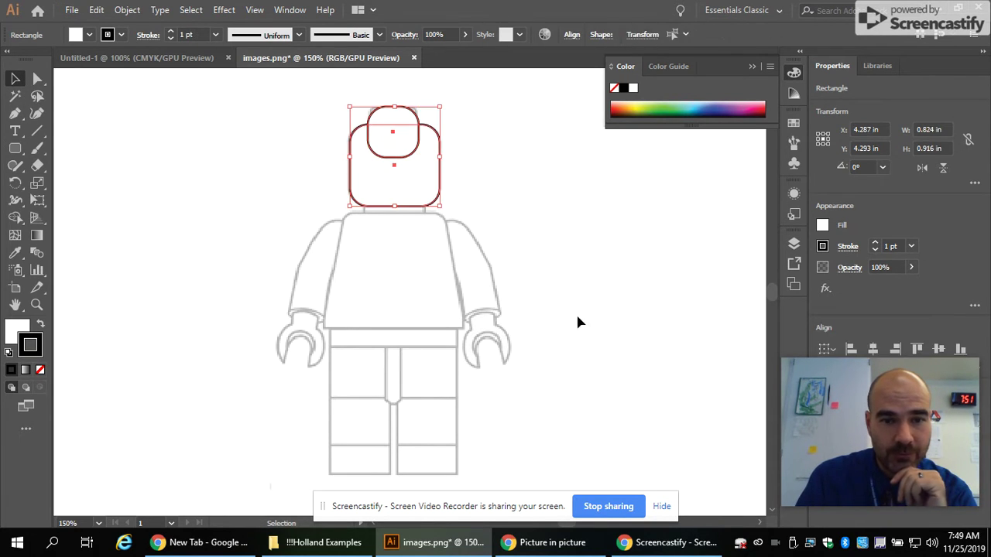
Merge the stud's overlapping region with Shape Builder and zoom in to 300% on the head
{"action": "left_click", "coordinate": [15, 218]}
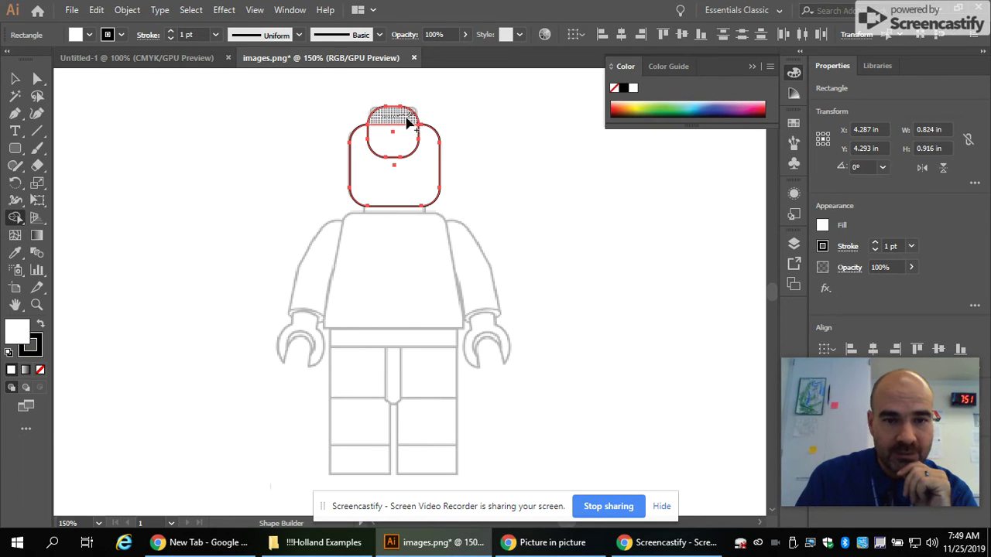
{"action": "left_click", "coordinate": [408, 123]}
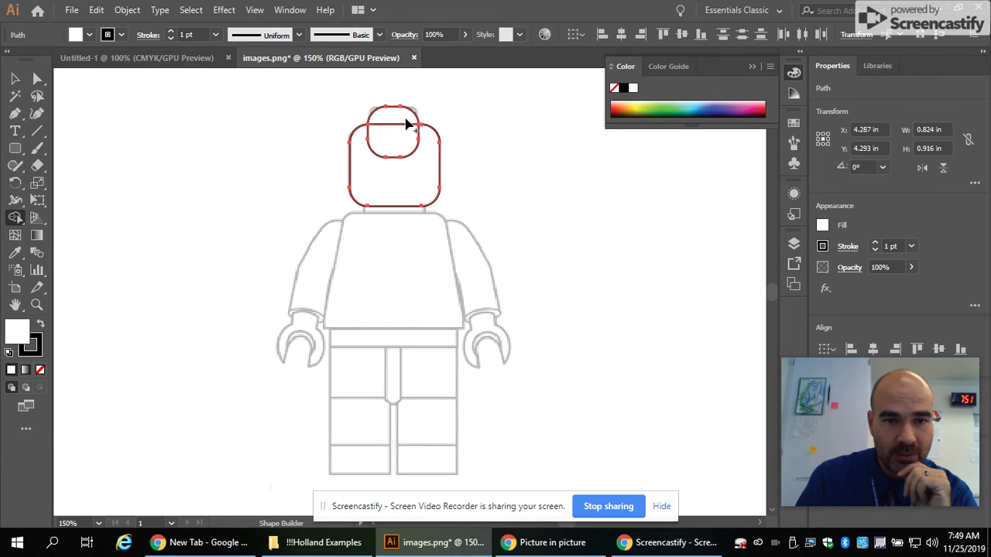
{"action": "left_click", "coordinate": [36, 304]}
{"action": "left_click", "coordinate": [416, 189]}
{"action": "left_click", "coordinate": [413, 185]}
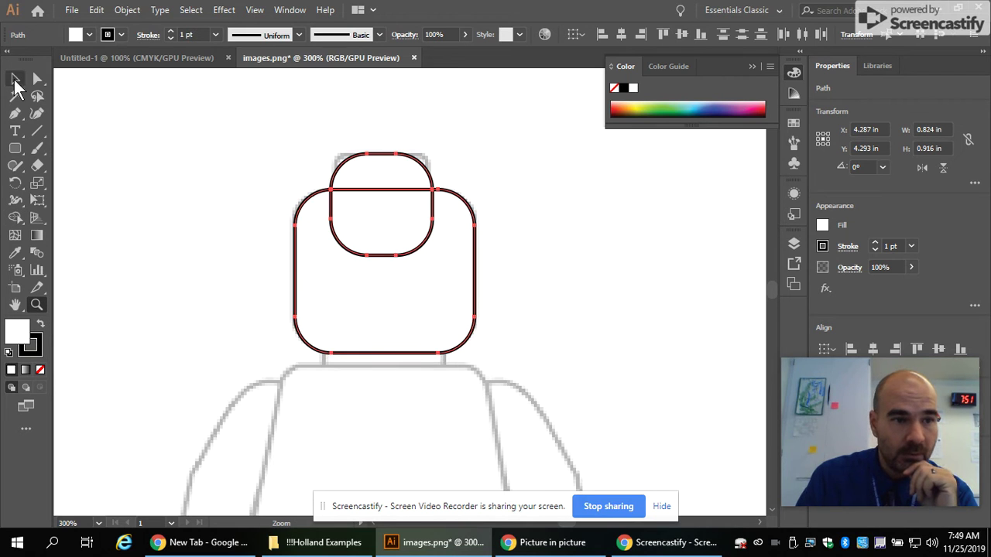
Delete the stud's inner arc inside the head, undoing an accidental deletion of the head first
{"action": "left_click", "coordinate": [15, 80]}
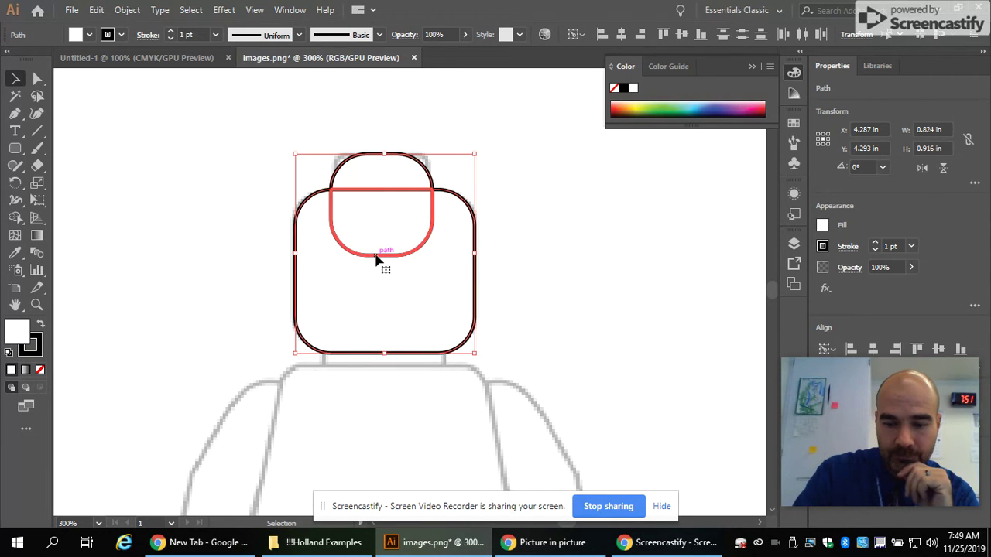
{"action": "key", "text": "Delete"}
{"action": "key", "text": "ctrl+z"}
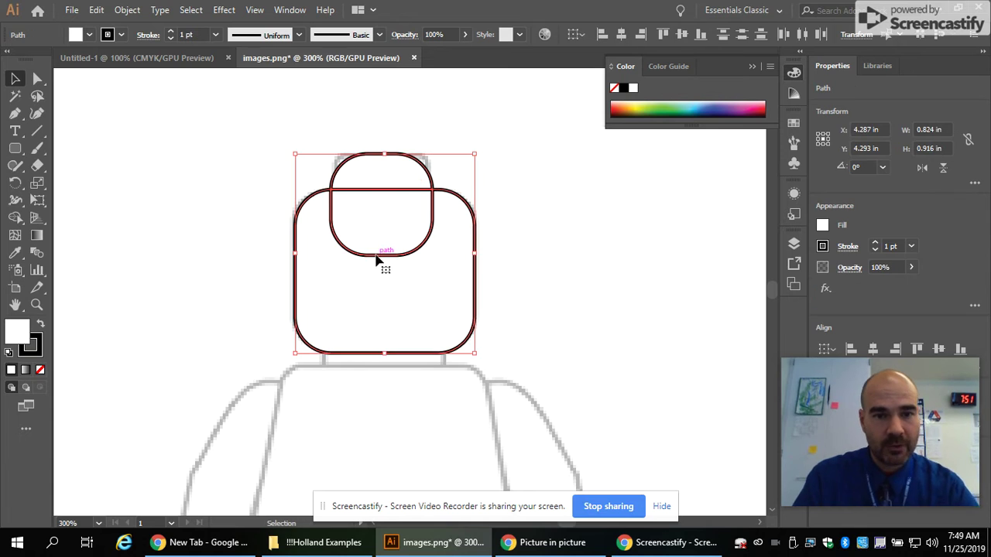
{"action": "left_click", "coordinate": [150, 139]}
{"action": "left_click", "coordinate": [419, 255]}
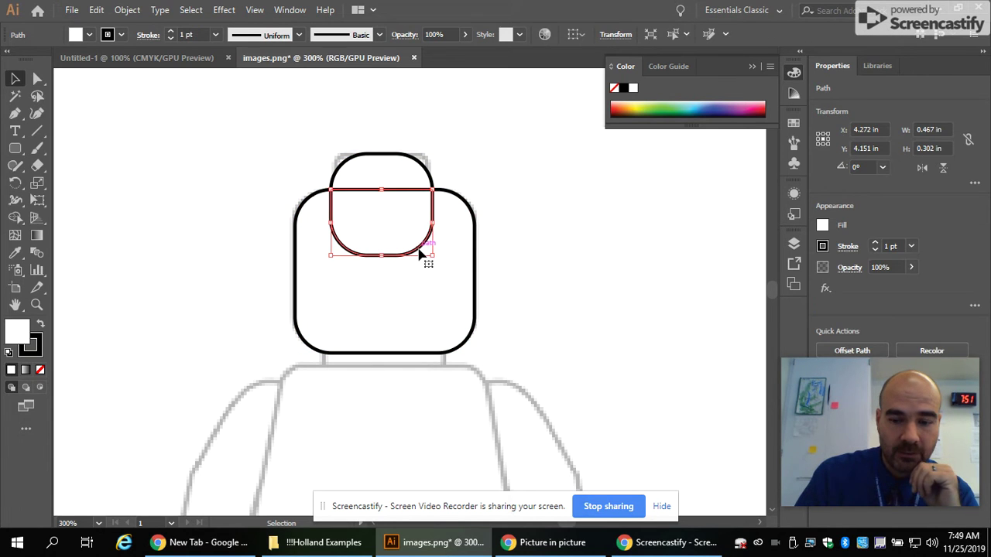
{"action": "key", "text": "Delete"}
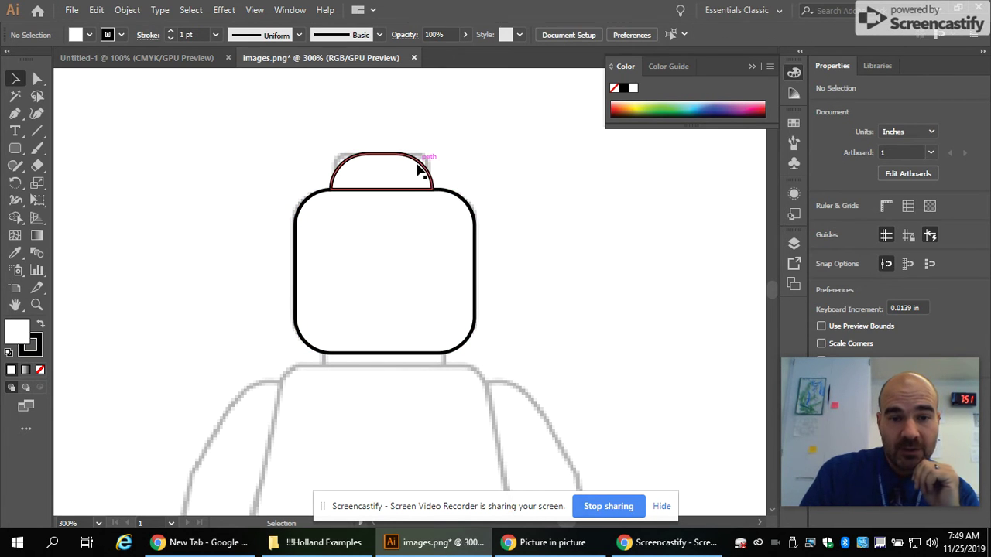
{"action": "left_click", "coordinate": [361, 157]}
{"action": "left_click", "coordinate": [499, 164]}
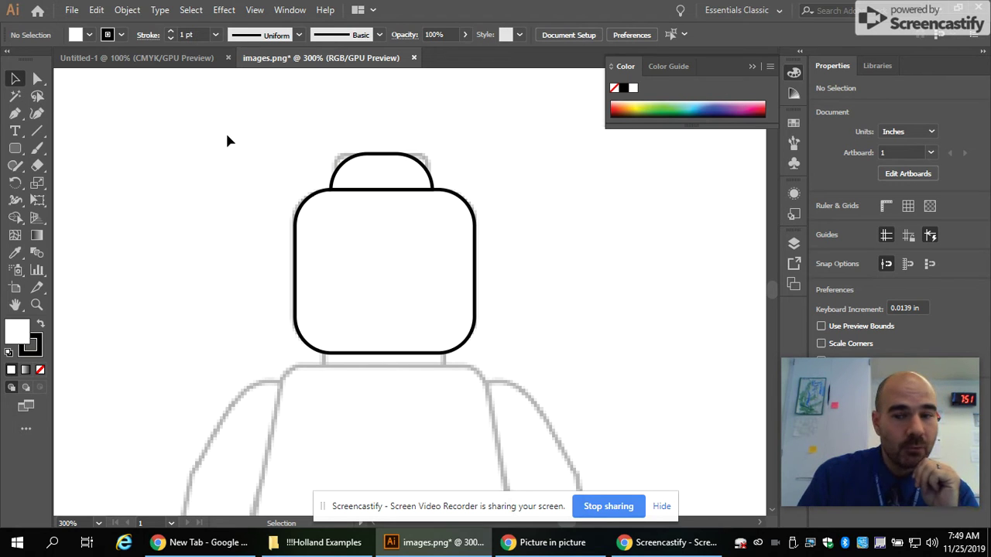
Drag the stud's top anchors with Direct Selection to square off both top corners
{"action": "left_click", "coordinate": [37, 78]}
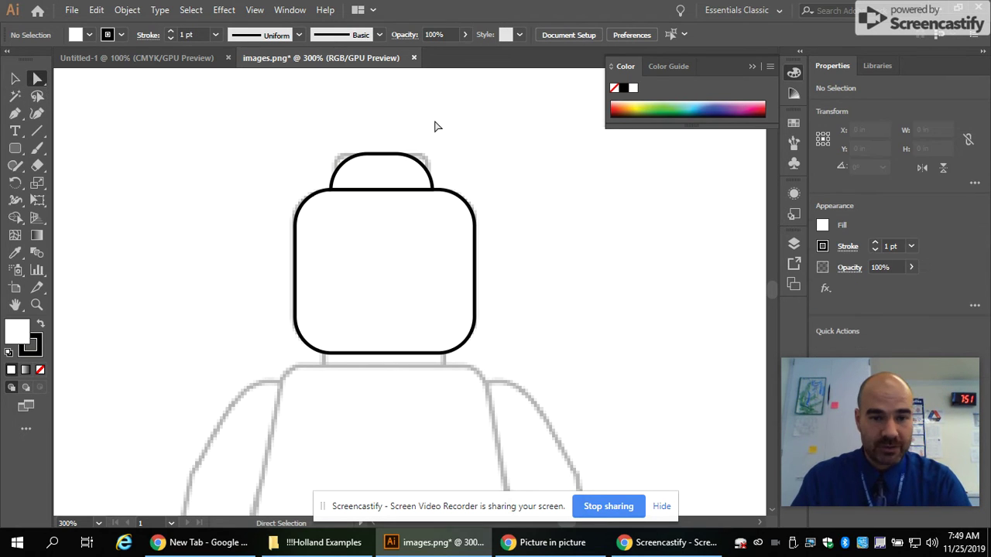
{"action": "left_click", "coordinate": [406, 158]}
{"action": "left_click_drag", "start_coordinate": [405, 158], "coordinate": [415, 155]}
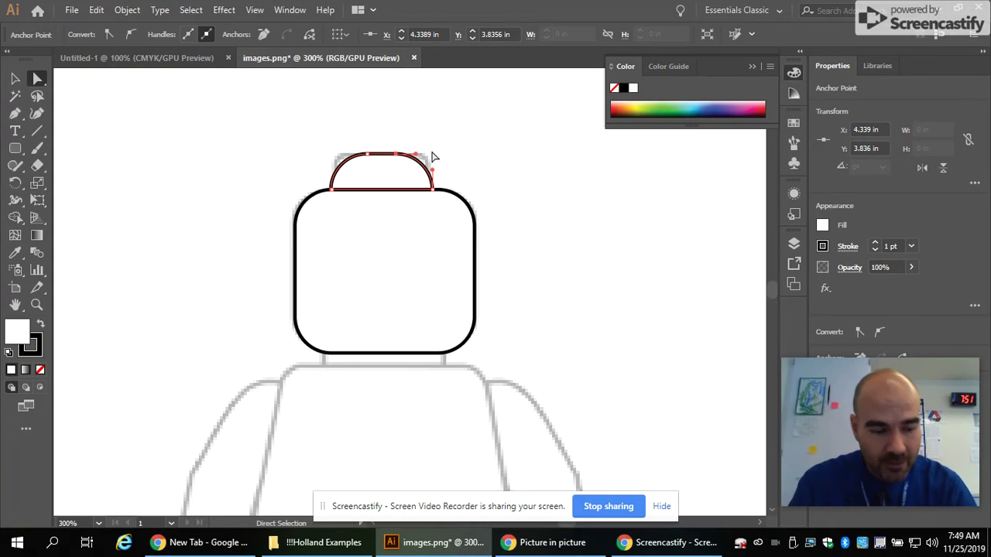
{"action": "key", "text": "shift+Right"}
{"action": "key", "text": "shift+Right"}
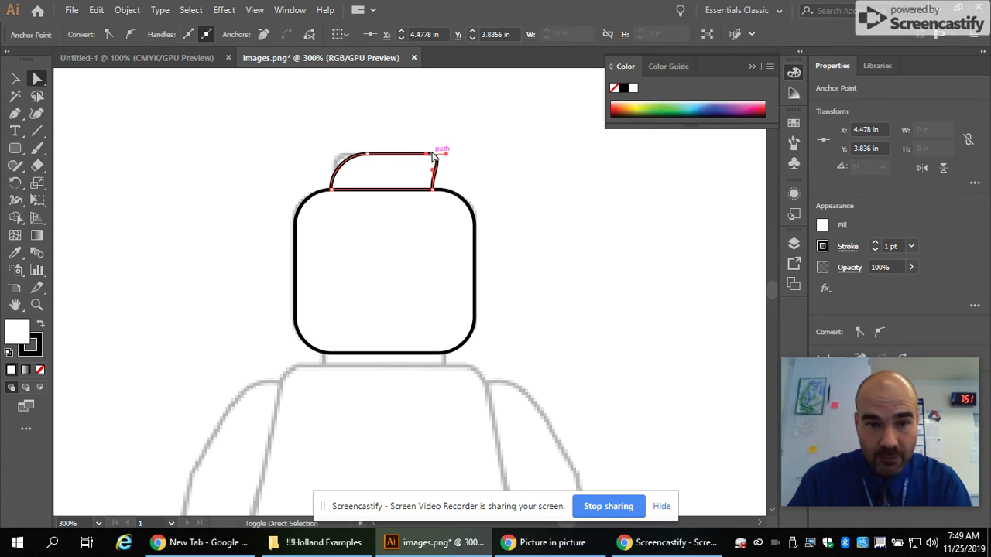
{"action": "left_click_drag", "start_coordinate": [434, 155], "coordinate": [434, 156]}
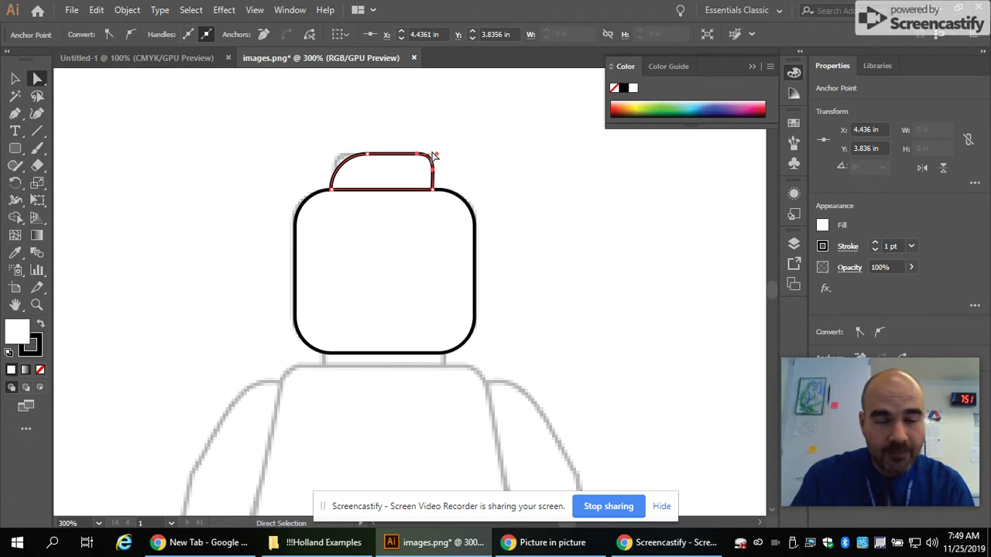
{"action": "left_click_drag", "start_coordinate": [365, 154], "coordinate": [369, 156]}
{"action": "left_click", "coordinate": [215, 199]}
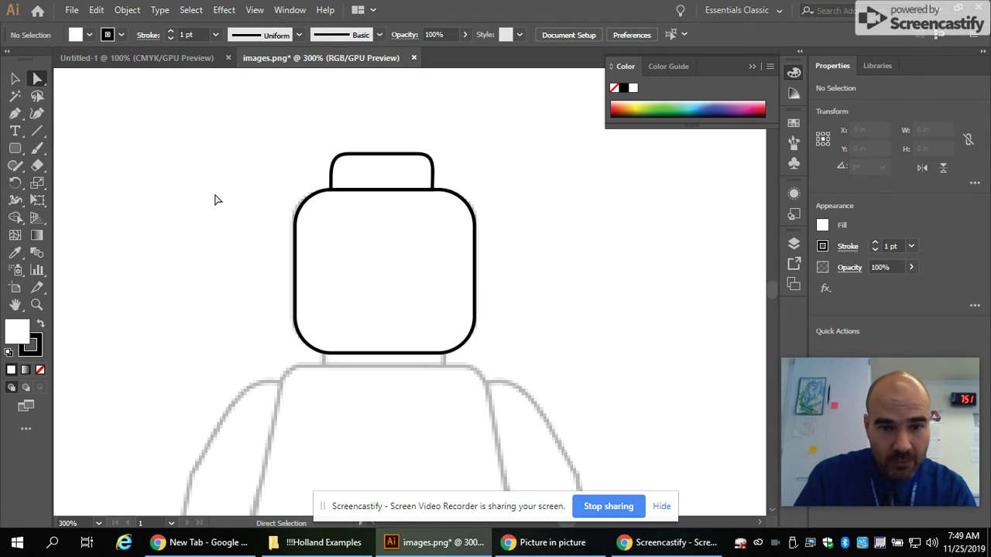
Draw a thin 0.556 × 0.058 in neck rectangle beneath the head
{"action": "left_click", "coordinate": [21, 145]}
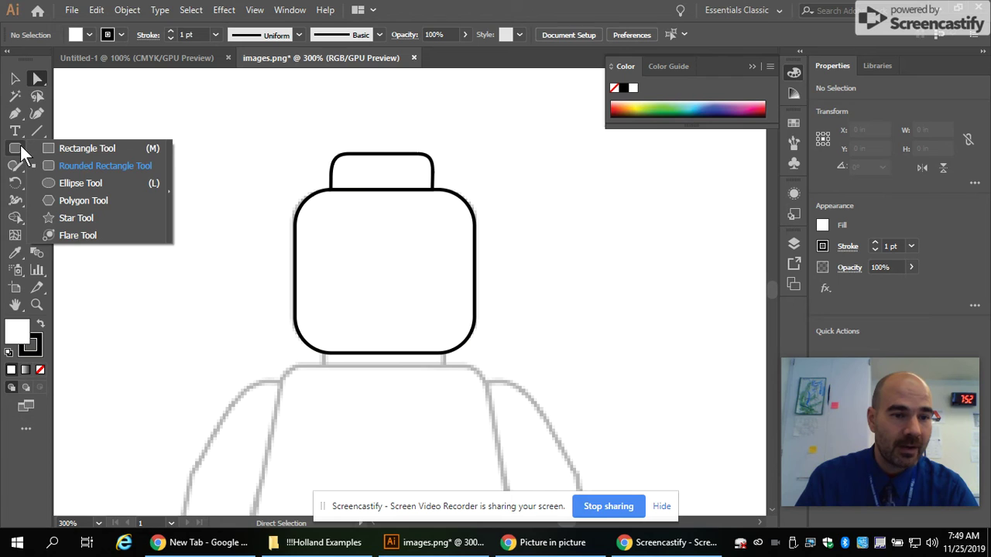
{"action": "left_click", "coordinate": [86, 148]}
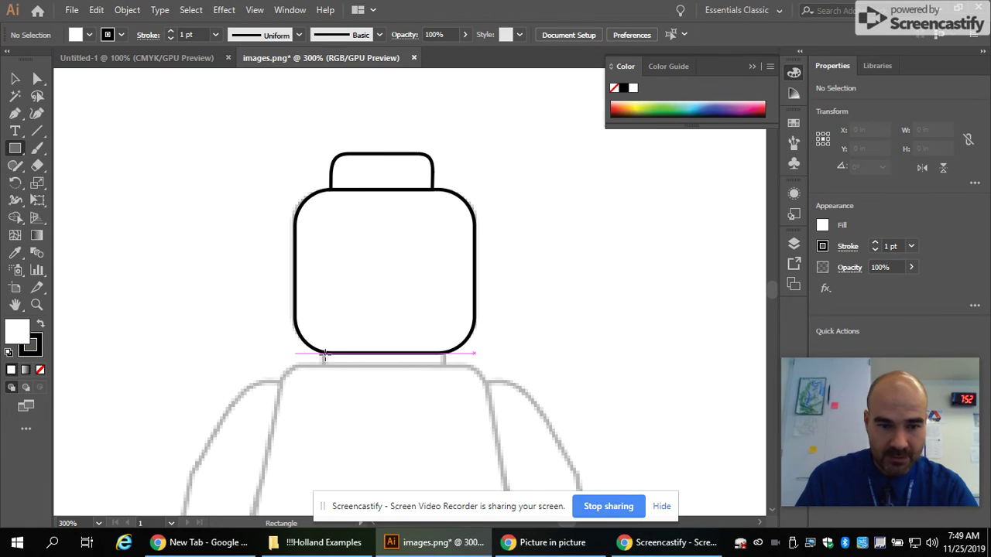
{"action": "left_click_drag", "start_coordinate": [324, 354], "coordinate": [446, 366]}
{"action": "left_click", "coordinate": [15, 77]}
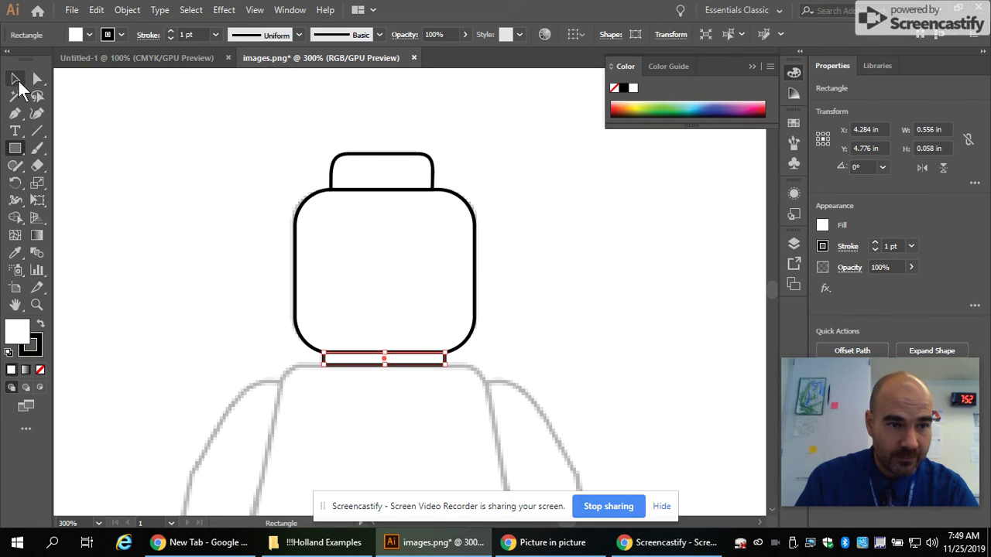
{"action": "left_click", "coordinate": [171, 153]}
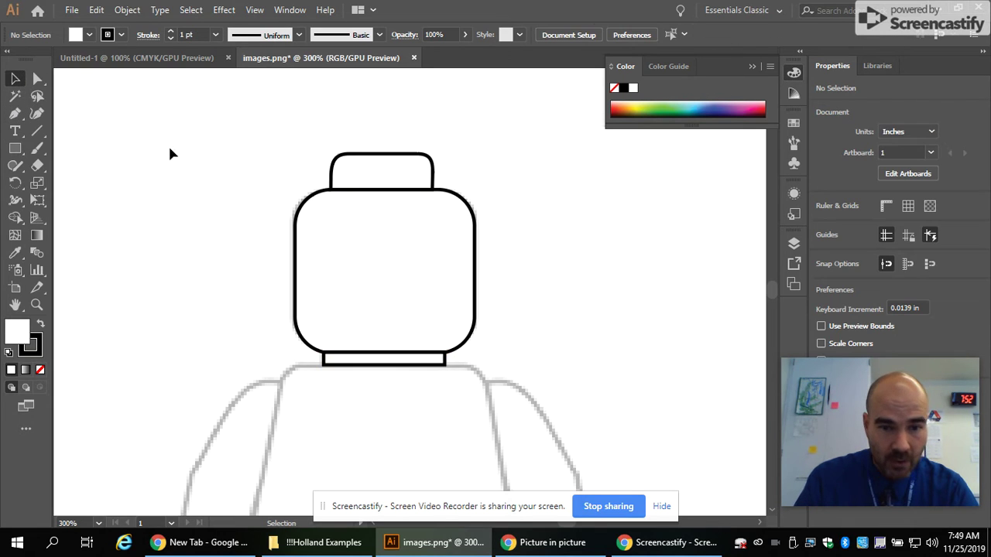
Alt-click with Zoom to zoom out to 200% and scroll to show the body and legs
{"action": "left_click", "coordinate": [37, 305]}
{"action": "left_click", "coordinate": [495, 320], "text": "alt"}
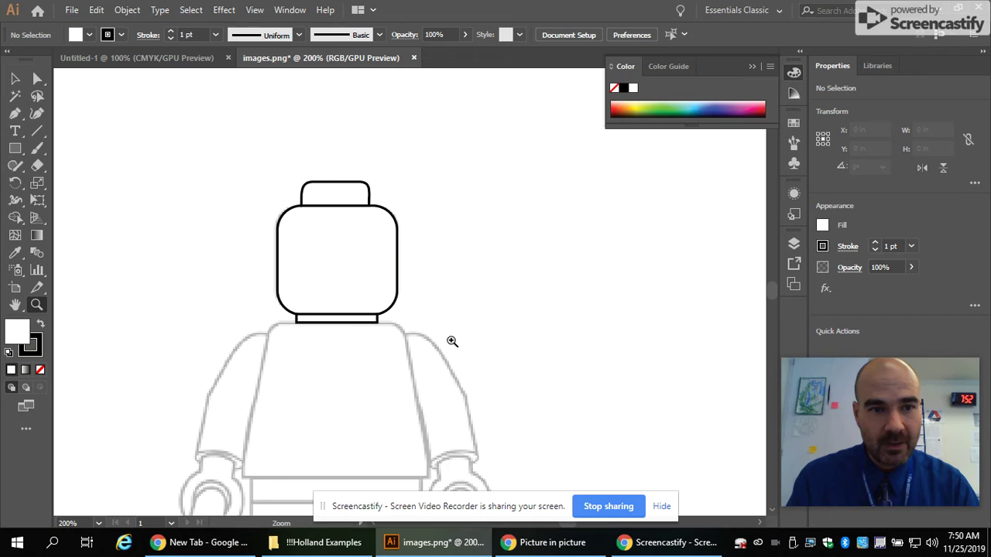
{"action": "scroll", "coordinate": [434, 339], "scroll_direction": "down", "scroll_amount": 3}
{"action": "scroll", "coordinate": [425, 339], "scroll_direction": "up", "scroll_amount": 1}
{"action": "scroll", "coordinate": [425, 339], "scroll_direction": "down", "scroll_amount": 1}
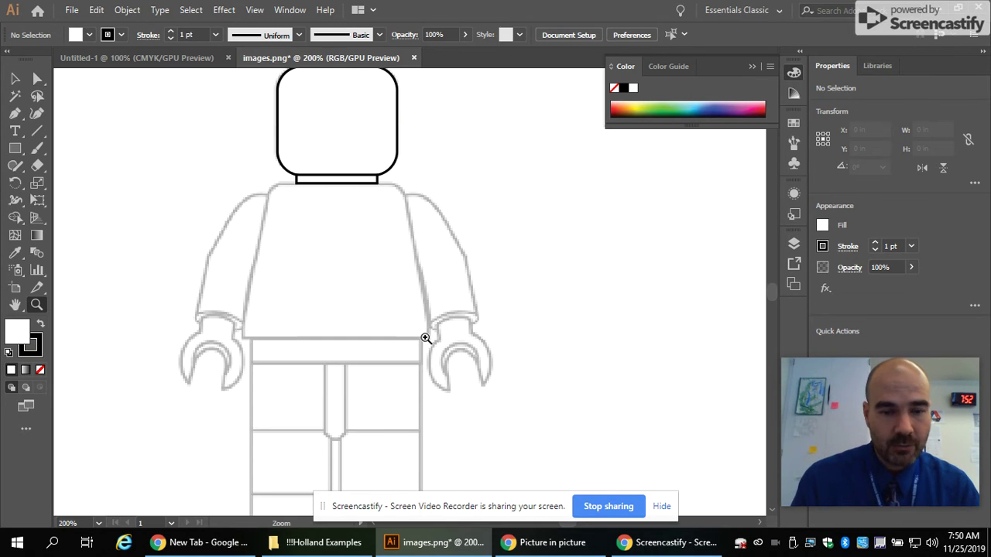
{"action": "scroll", "coordinate": [425, 337], "scroll_direction": "up", "scroll_amount": 1}
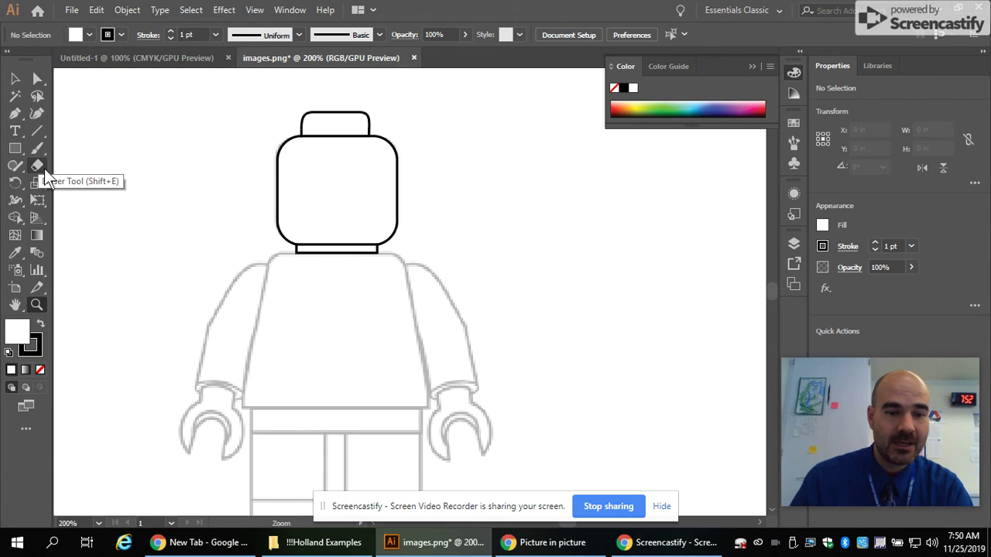
{"action": "scroll", "coordinate": [361, 326], "scroll_direction": "down", "scroll_amount": 5}
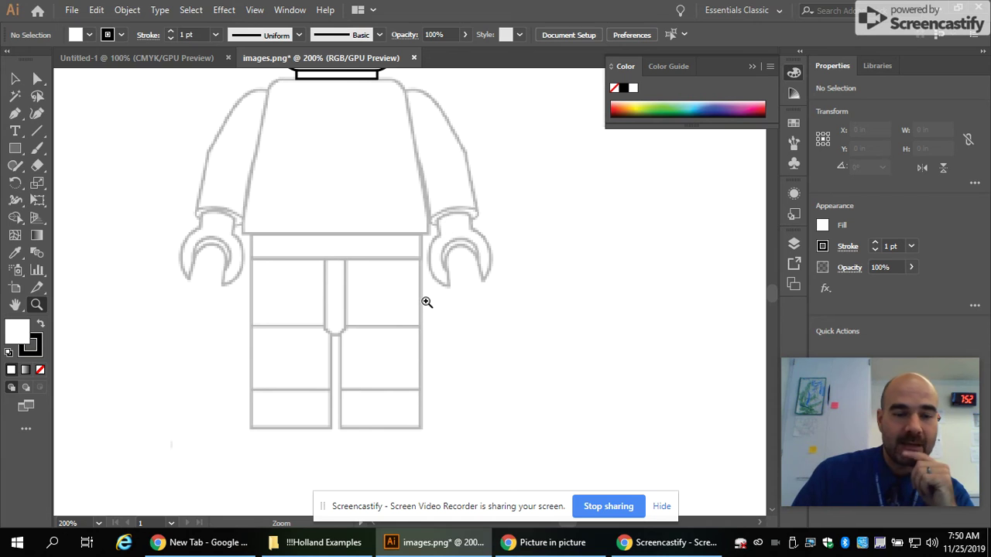
{"action": "scroll", "coordinate": [430, 294], "scroll_direction": "up", "scroll_amount": 4}
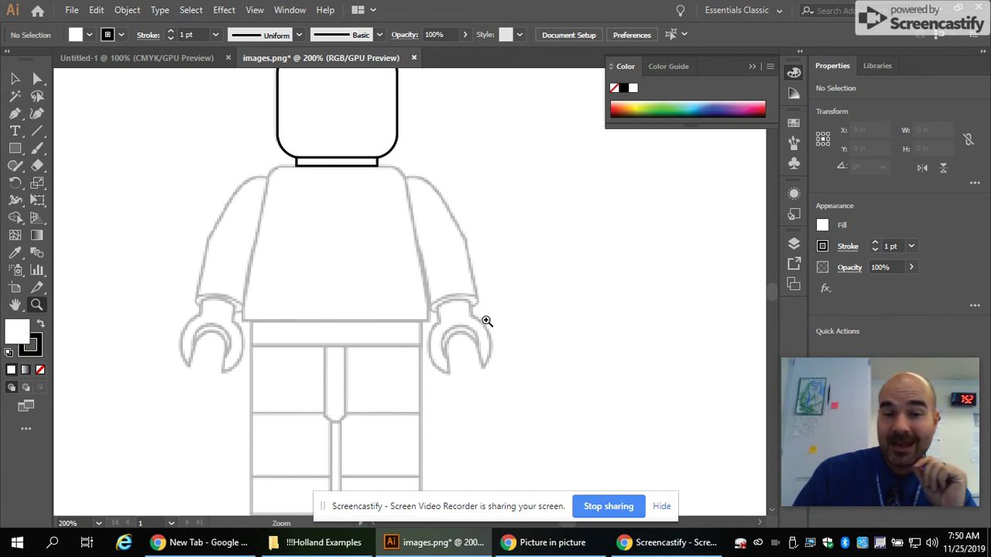
Draw a 0.54 × 0.265 in rectangle over the leg's lower foot block
{"action": "left_click", "coordinate": [14, 149]}
{"action": "scroll", "coordinate": [373, 415], "scroll_direction": "down", "scroll_amount": 2}
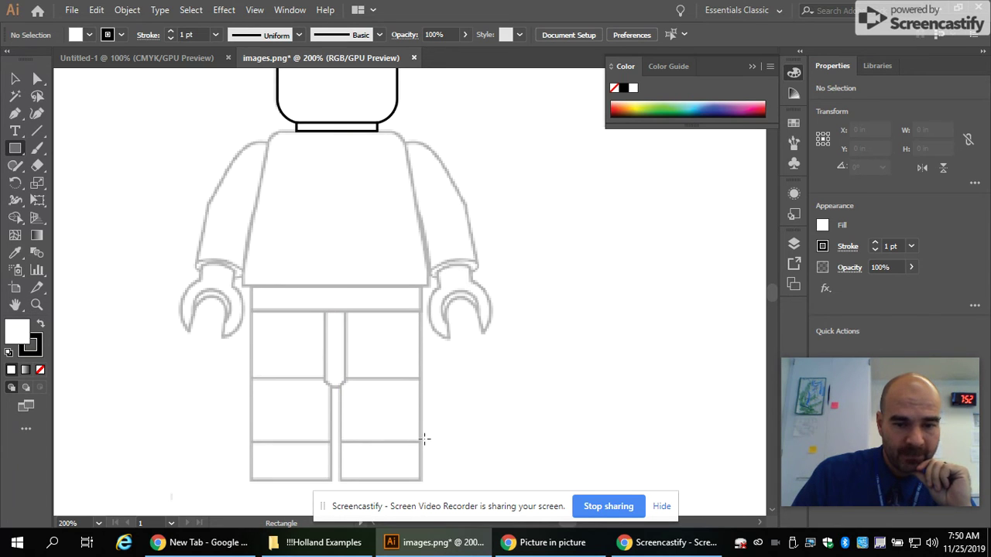
{"action": "left_click_drag", "start_coordinate": [419, 443], "coordinate": [340, 480]}
Alt-drag copies of the foot rectangle onto the left leg and up onto the shin
{"action": "left_click", "coordinate": [15, 78]}
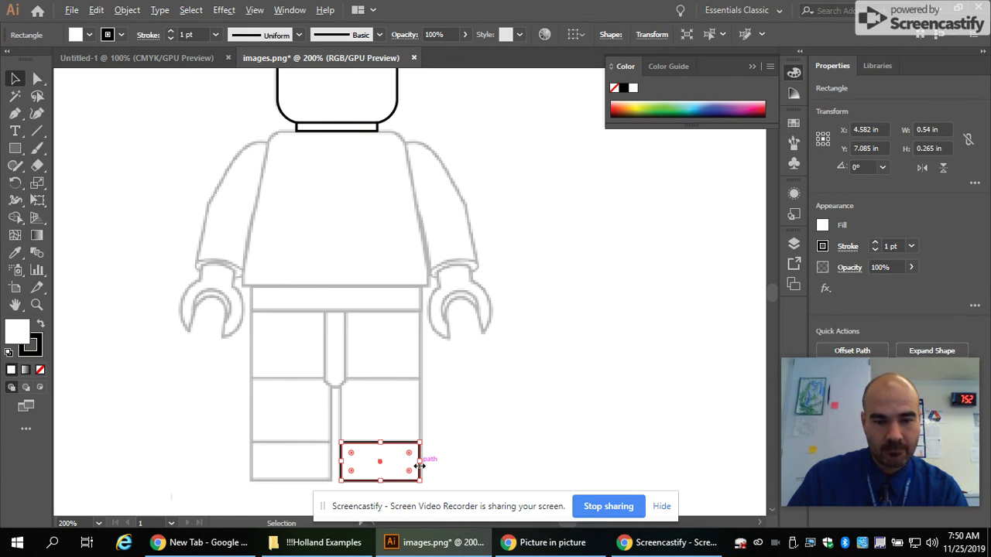
{"action": "left_click_drag", "start_coordinate": [418, 457], "coordinate": [330, 458]}
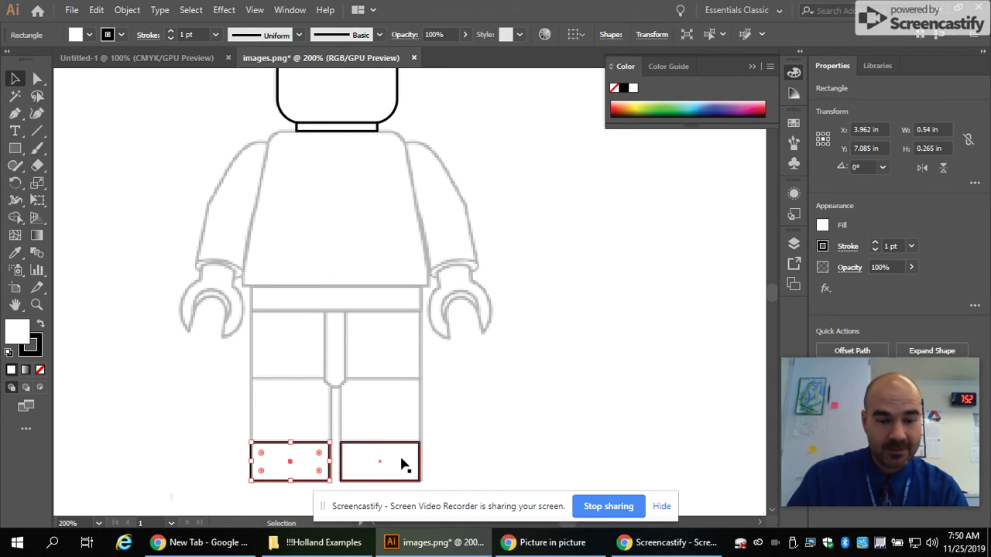
{"action": "left_click_drag", "start_coordinate": [399, 449], "coordinate": [294, 409]}
{"action": "left_click", "coordinate": [502, 284]}
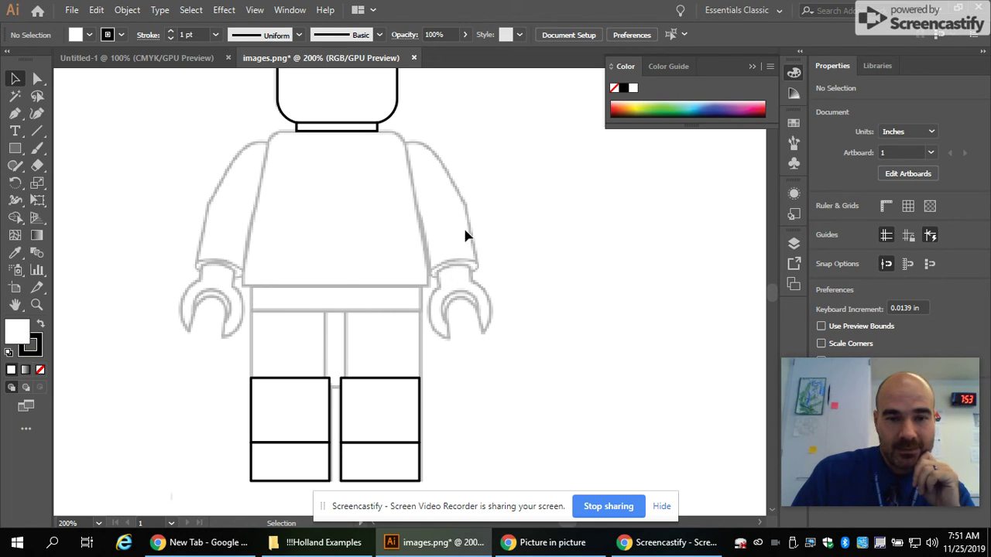
Draw a tall rectangle beside the figure, add a right-edge anchor, and nudge its top-right corner left and down
{"action": "left_click", "coordinate": [14, 147]}
{"action": "mouse_move", "coordinate": [573, 308]}
{"action": "left_mouse_down"}
{"action": "mouse_move", "coordinate": [527, 137]}
{"action": "mouse_move", "coordinate": [529, 169]}
{"action": "left_mouse_up"}
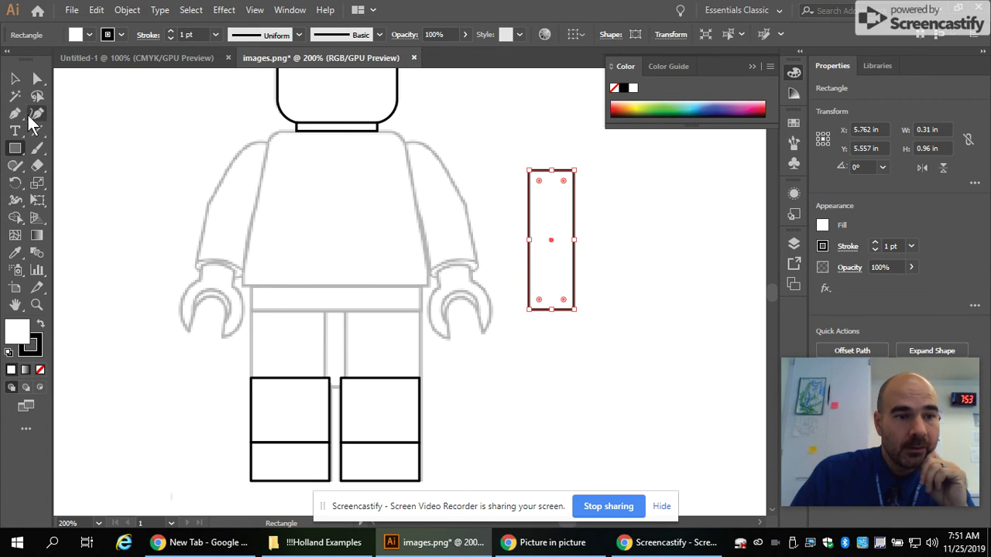
{"action": "left_click", "coordinate": [37, 79]}
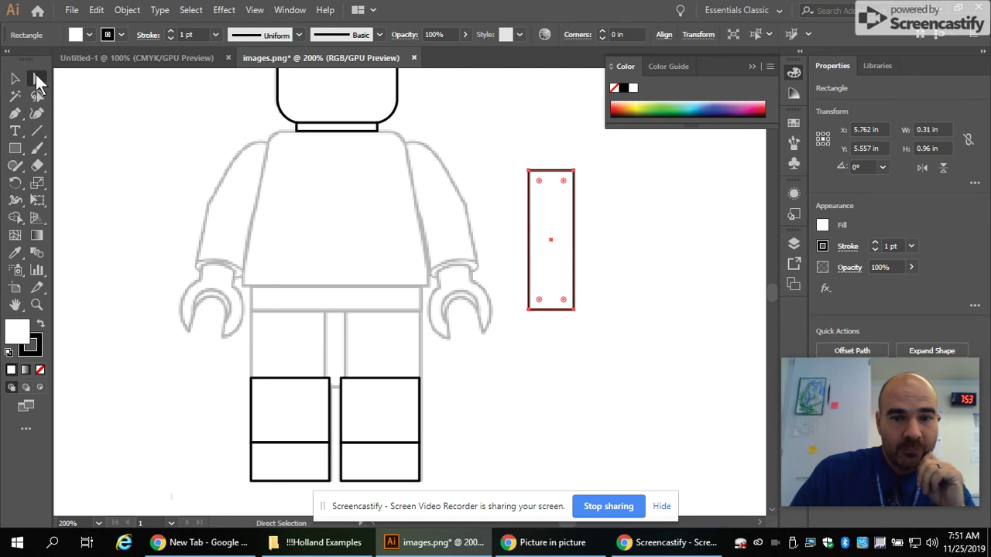
{"action": "left_click_drag", "start_coordinate": [16, 113], "coordinate": [82, 132]}
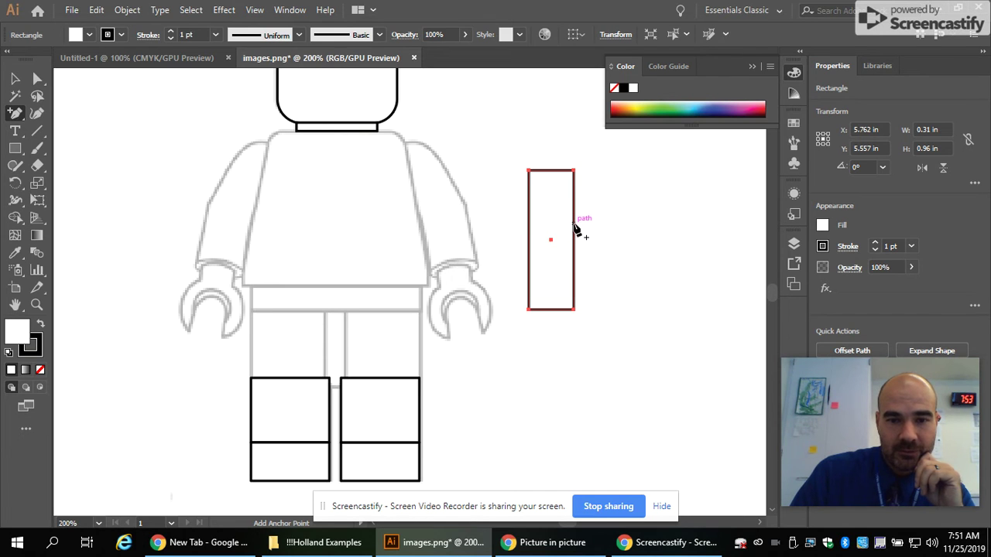
{"action": "left_click", "coordinate": [574, 223]}
{"action": "left_click", "coordinate": [37, 78]}
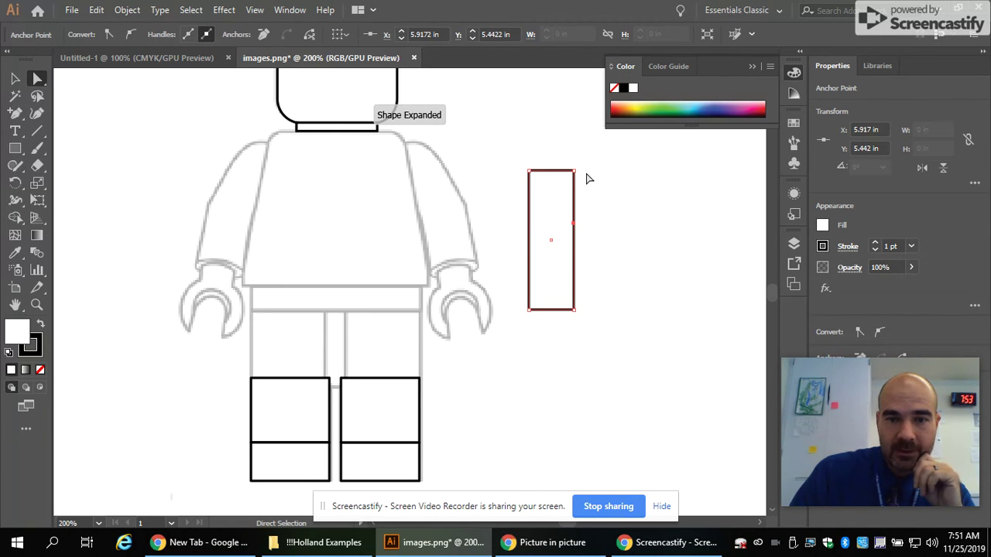
{"action": "left_click", "coordinate": [573, 171]}
{"action": "key", "text": "Left"}
{"action": "key", "text": "Left"}
{"action": "key", "text": "Left"}
{"action": "key", "text": "Left"}
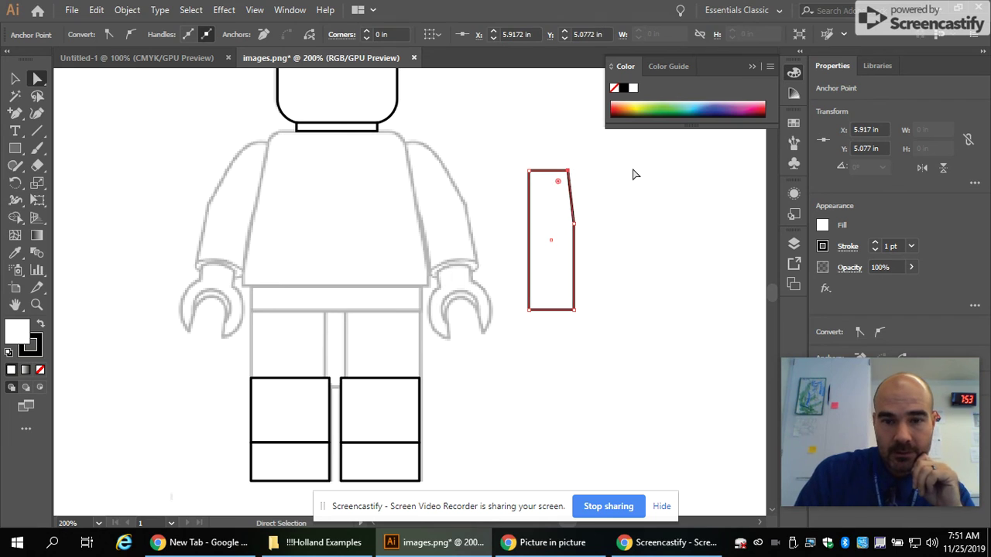
{"action": "key", "text": "Down"}
{"action": "key", "text": "Down"}
{"action": "key", "text": "Down"}
{"action": "key", "text": "Left"}
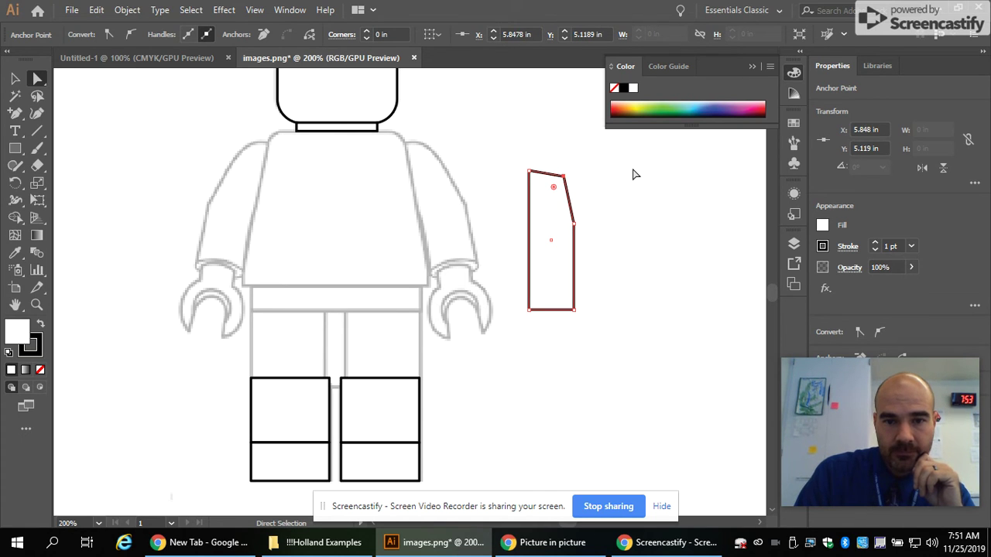
Zoom in on the arm shape and reposition its top-right corner for the slanted top
{"action": "left_click", "coordinate": [37, 304]}
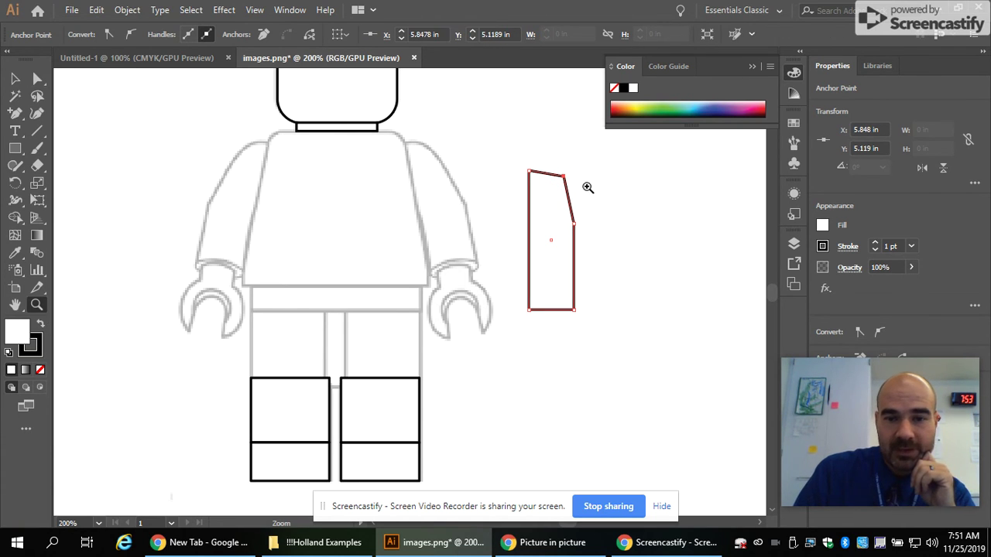
{"action": "left_click", "coordinate": [586, 187]}
{"action": "left_click", "coordinate": [15, 78]}
{"action": "left_click", "coordinate": [408, 272]}
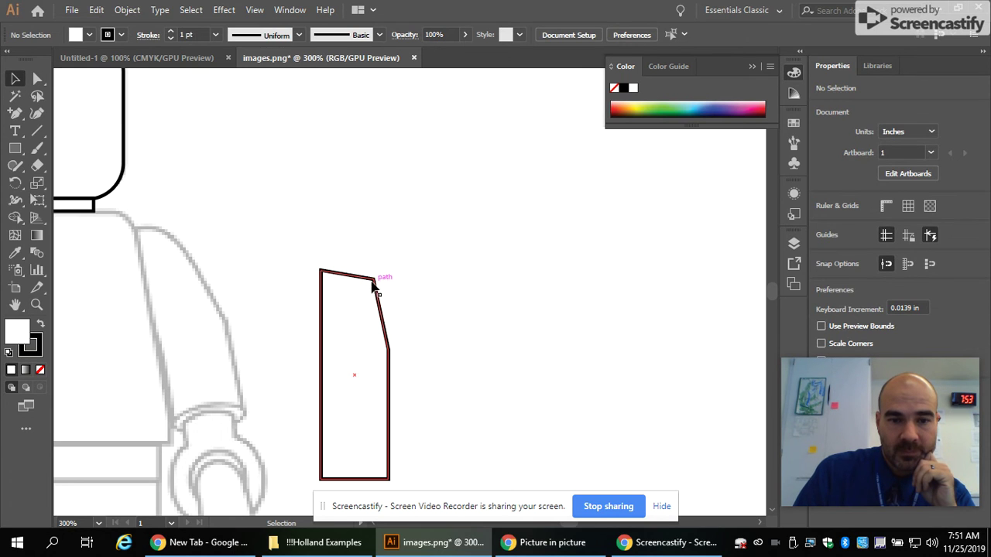
{"action": "left_click", "coordinate": [377, 283]}
{"action": "left_click", "coordinate": [37, 78]}
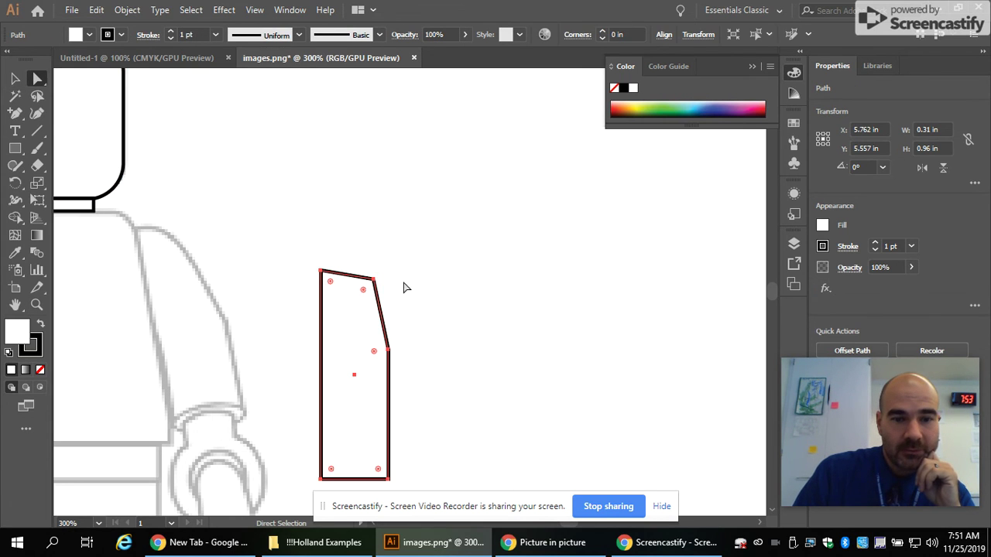
{"action": "left_click", "coordinate": [375, 280]}
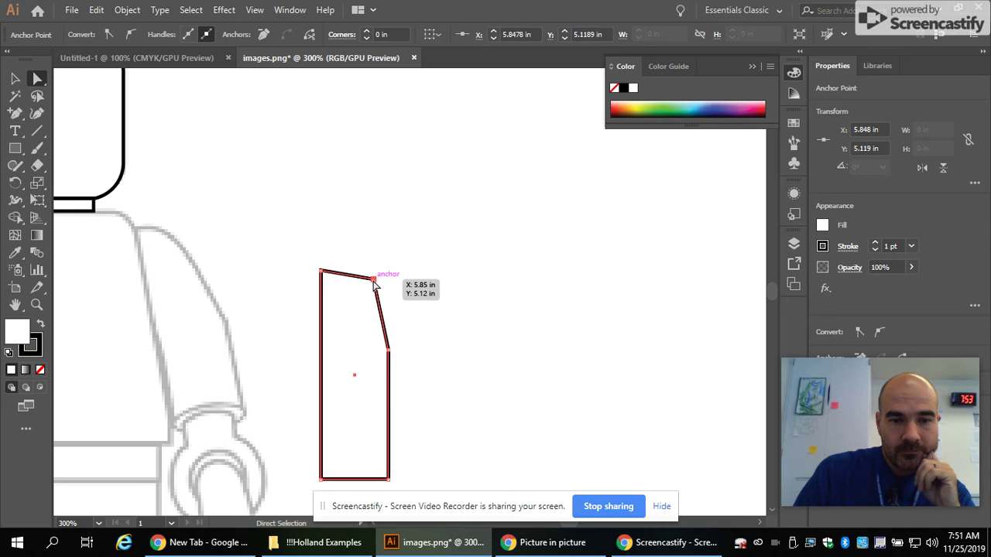
{"action": "mouse_move", "coordinate": [375, 284]}
{"action": "left_mouse_down"}
{"action": "mouse_move", "coordinate": [391, 292]}
{"action": "mouse_move", "coordinate": [372, 285]}
{"action": "left_mouse_up"}
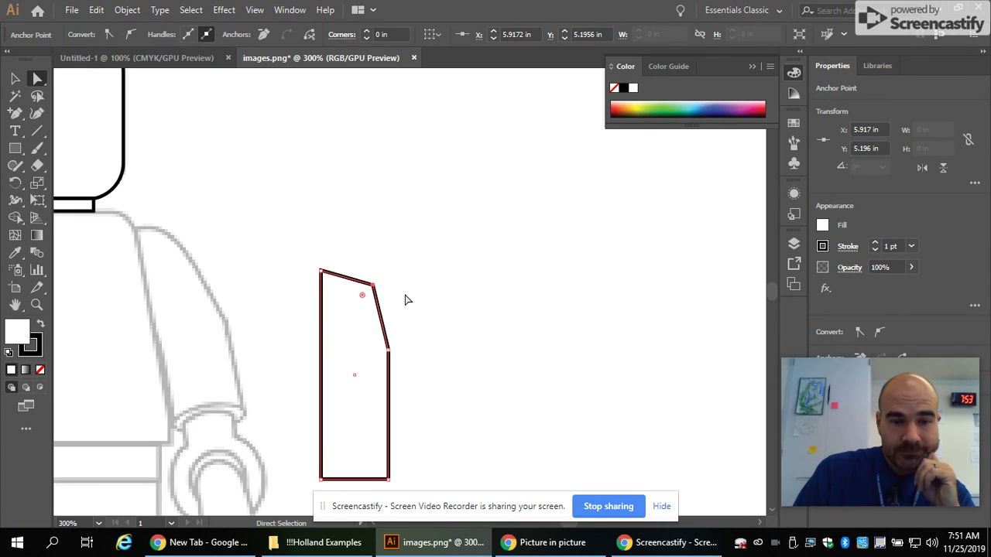
Add an anchor at the middle of the bottom edge and pull it up into a notch
{"action": "scroll", "coordinate": [487, 402], "scroll_direction": "down", "scroll_amount": 3}
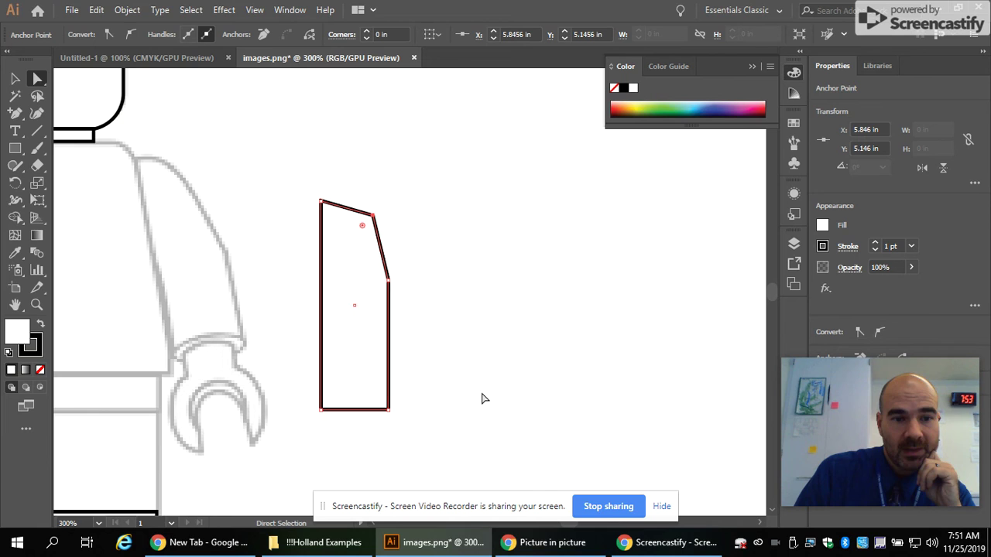
{"action": "left_click", "coordinate": [500, 281]}
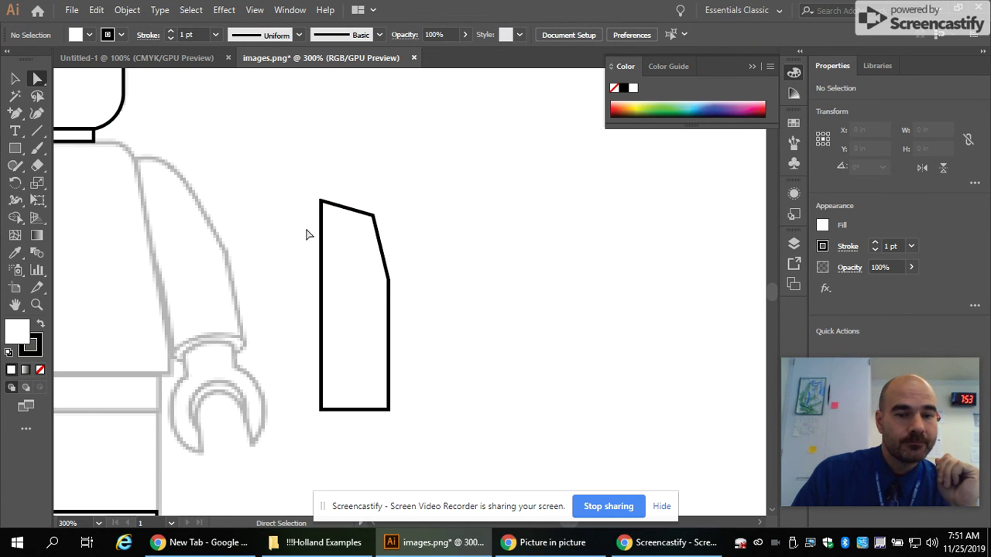
{"action": "scroll", "coordinate": [482, 416], "scroll_direction": "down", "scroll_amount": 5}
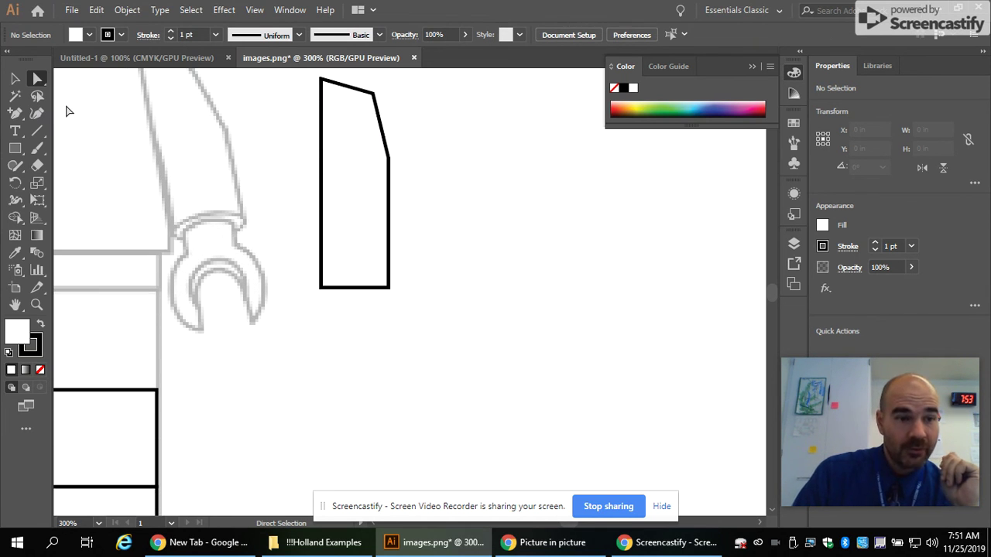
{"action": "left_click_drag", "start_coordinate": [16, 113], "coordinate": [46, 125]}
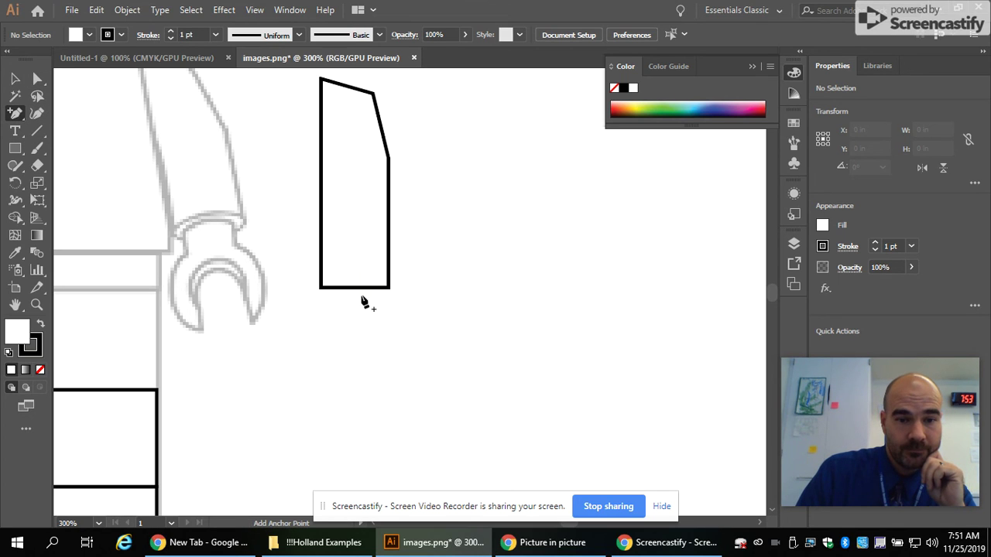
{"action": "left_click", "coordinate": [353, 287]}
{"action": "left_click", "coordinate": [37, 78]}
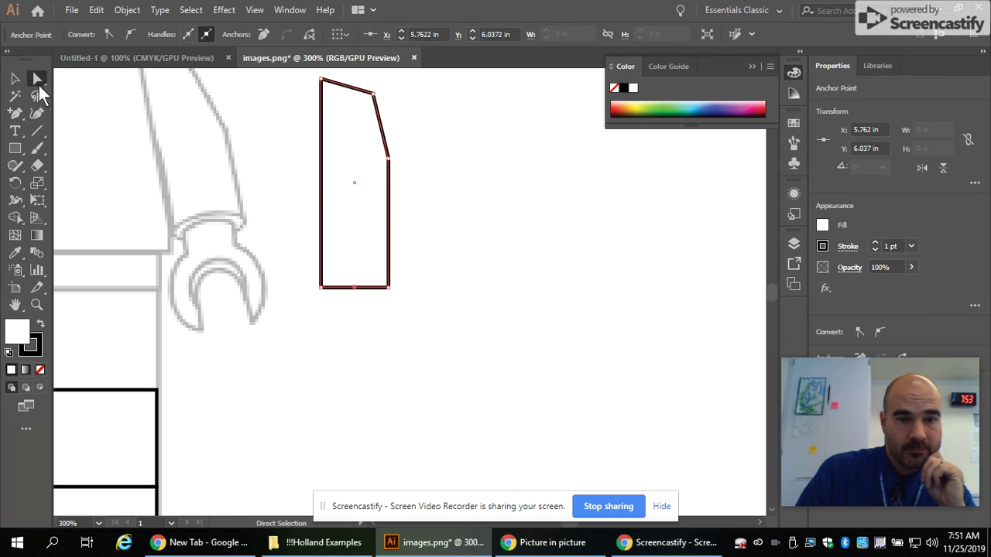
{"action": "left_click_drag", "start_coordinate": [357, 290], "coordinate": [355, 283]}
{"action": "left_click", "coordinate": [588, 302]}
{"action": "scroll", "coordinate": [582, 331], "scroll_direction": "up", "scroll_amount": 1}
{"action": "scroll", "coordinate": [582, 331], "scroll_direction": "up", "scroll_amount": 3}
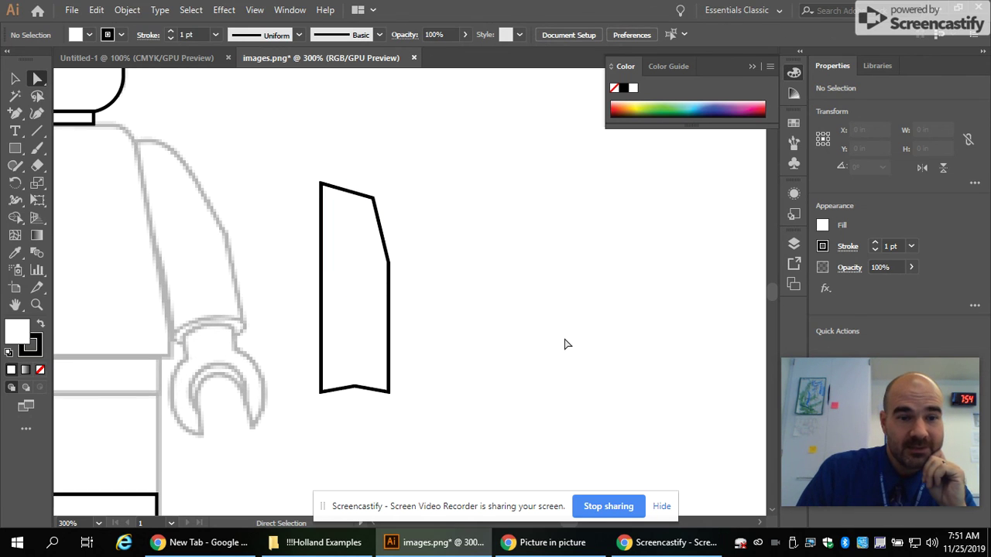
Position the arm outline over the figure's right arm, rotated 10.98° to follow its slant
{"action": "left_click", "coordinate": [14, 78]}
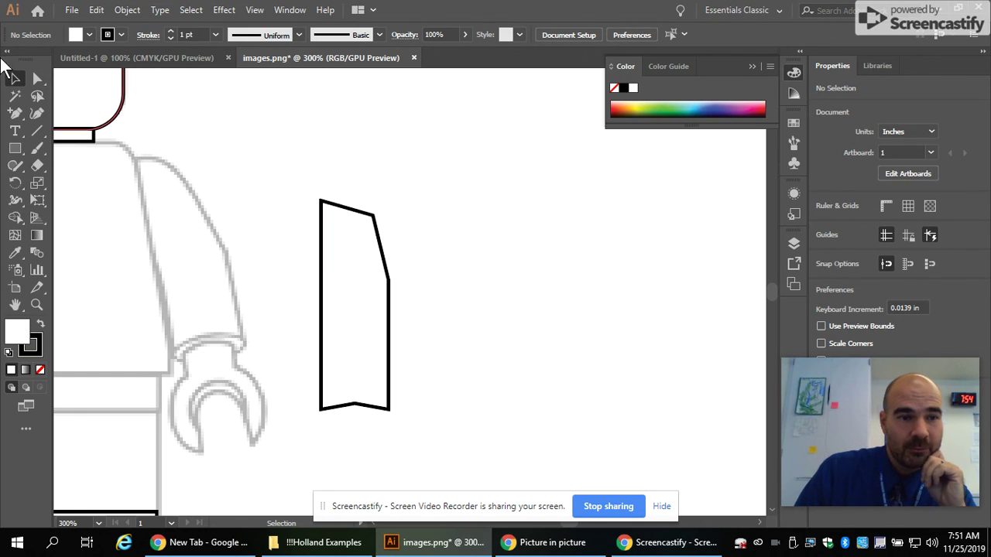
{"action": "left_click_drag", "start_coordinate": [360, 213], "coordinate": [198, 167]}
{"action": "key", "text": "r"}
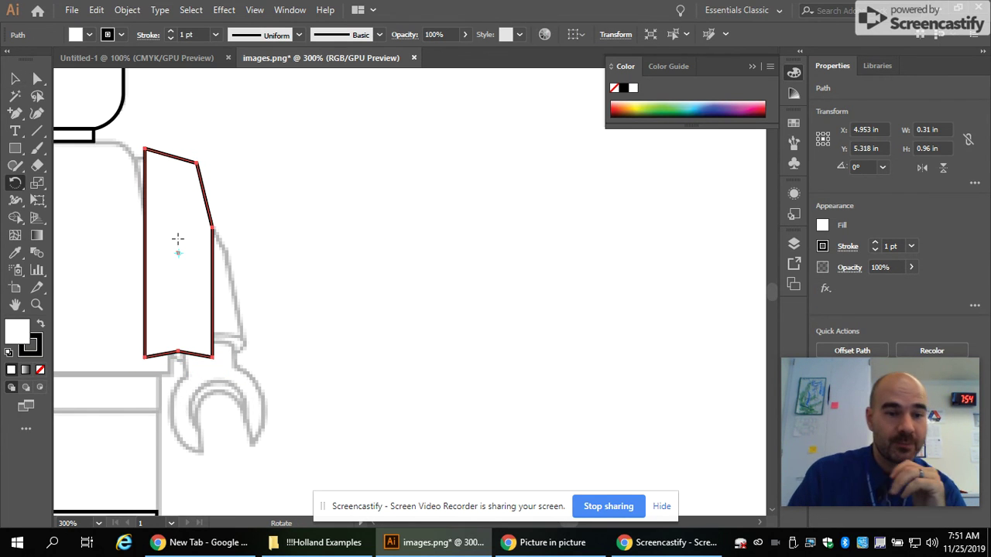
{"action": "left_click_drag", "start_coordinate": [223, 359], "coordinate": [274, 364]}
{"action": "left_click", "coordinate": [15, 78]}
{"action": "left_click_drag", "start_coordinate": [191, 234], "coordinate": [198, 233]}
{"action": "left_click", "coordinate": [436, 287]}
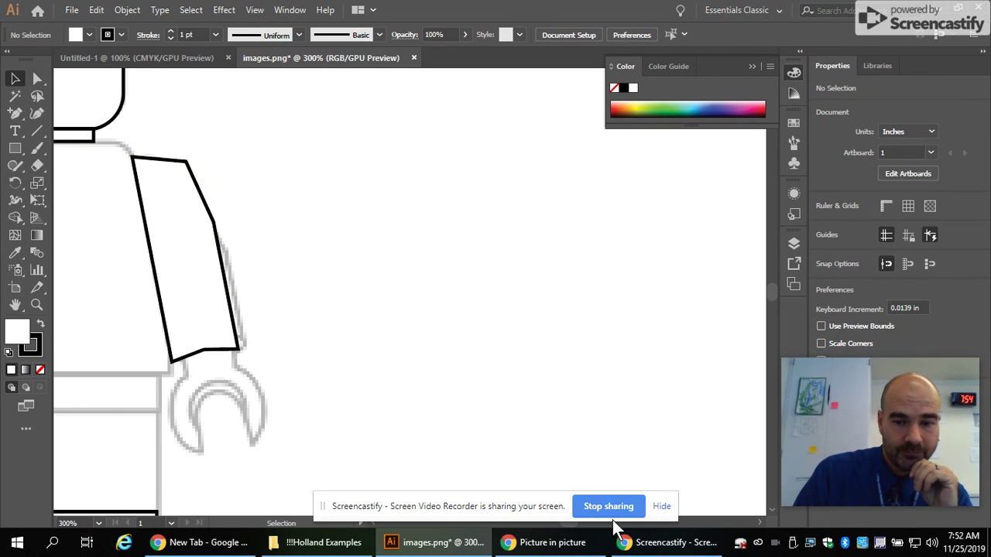
{"action": "left_click", "coordinate": [39, 305]}
{"action": "left_click", "coordinate": [93, 287], "text": "alt"}
{"action": "left_click", "coordinate": [88, 281], "text": "alt"}
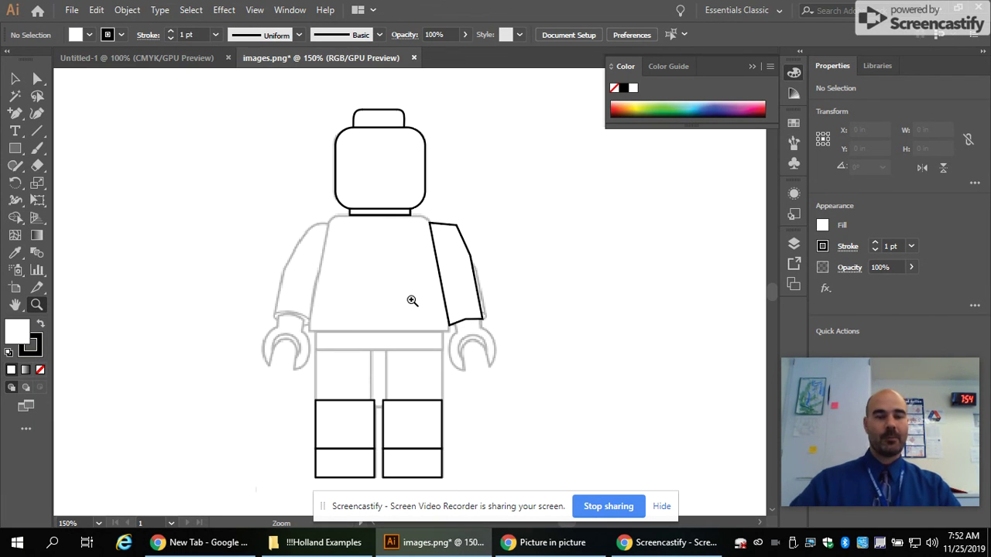
Turn off Layer 1's visibility in the Layers panel so only the traced outlines show
{"action": "left_click", "coordinate": [298, 12]}
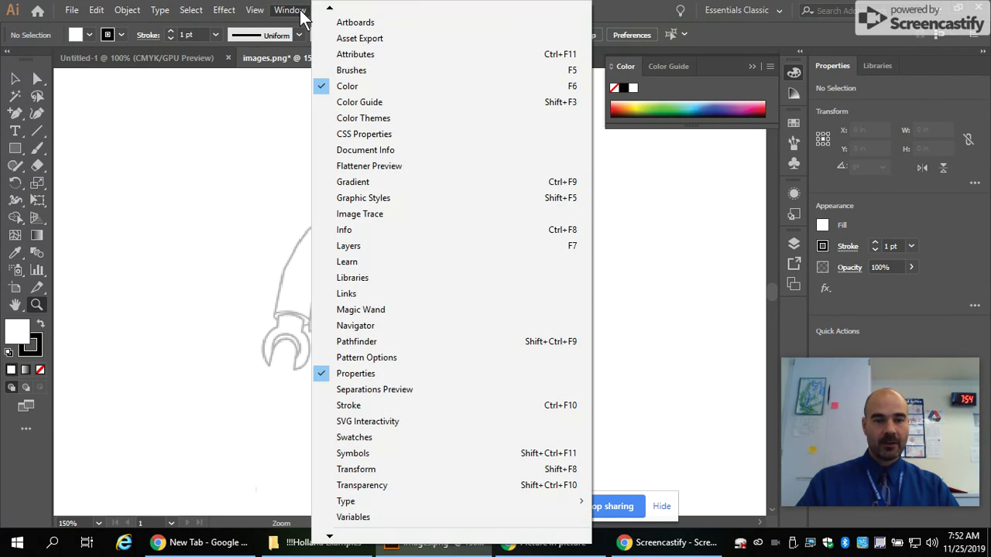
{"action": "left_click", "coordinate": [779, 190]}
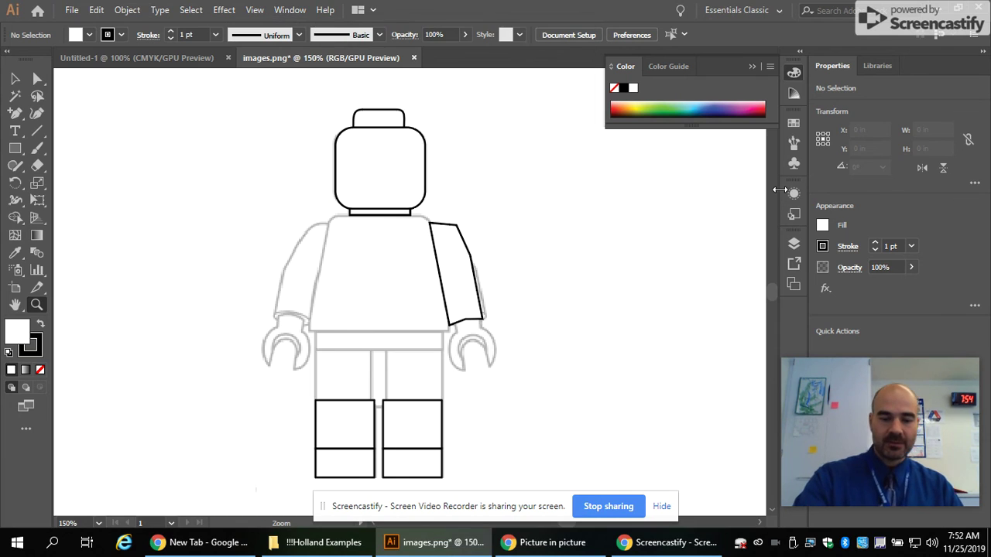
{"action": "key", "text": "F7"}
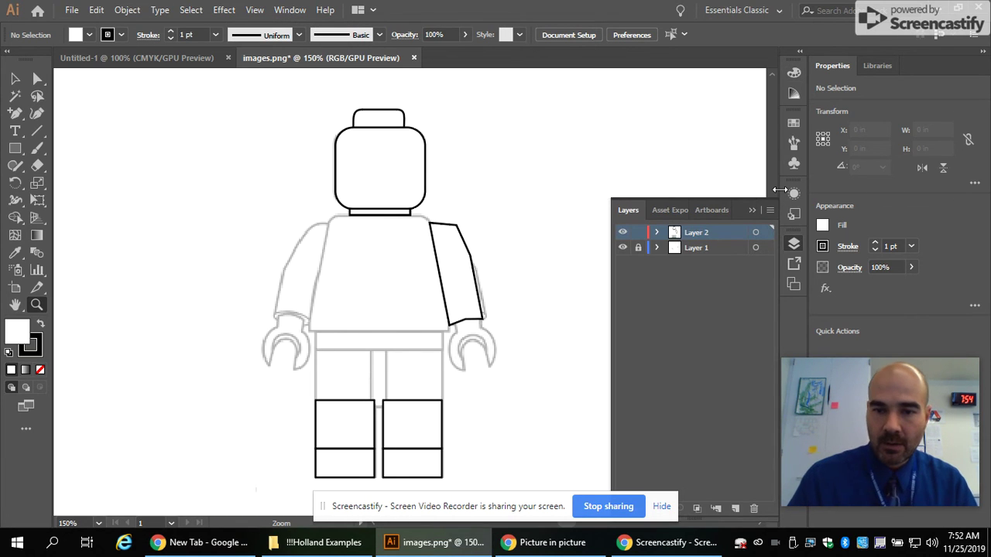
{"action": "left_click", "coordinate": [621, 247]}
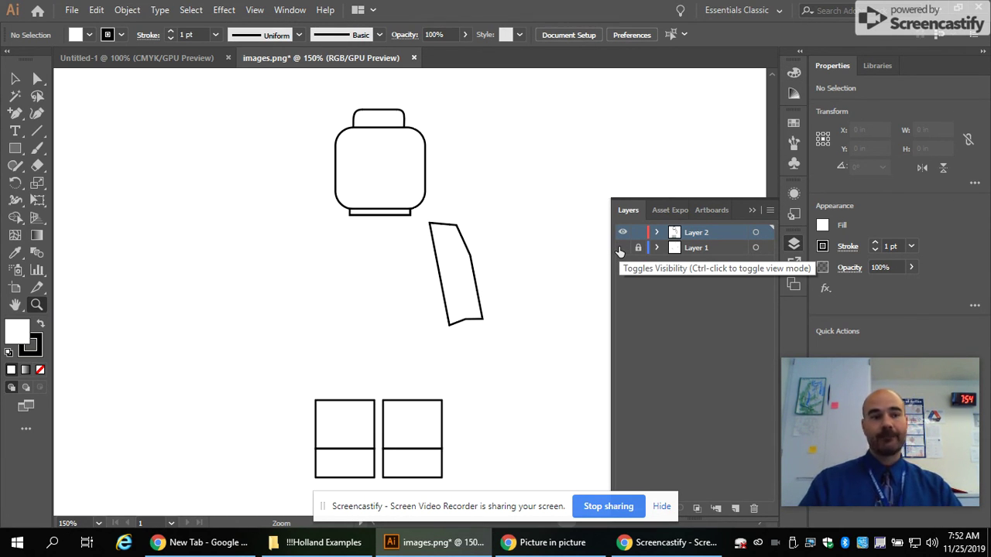